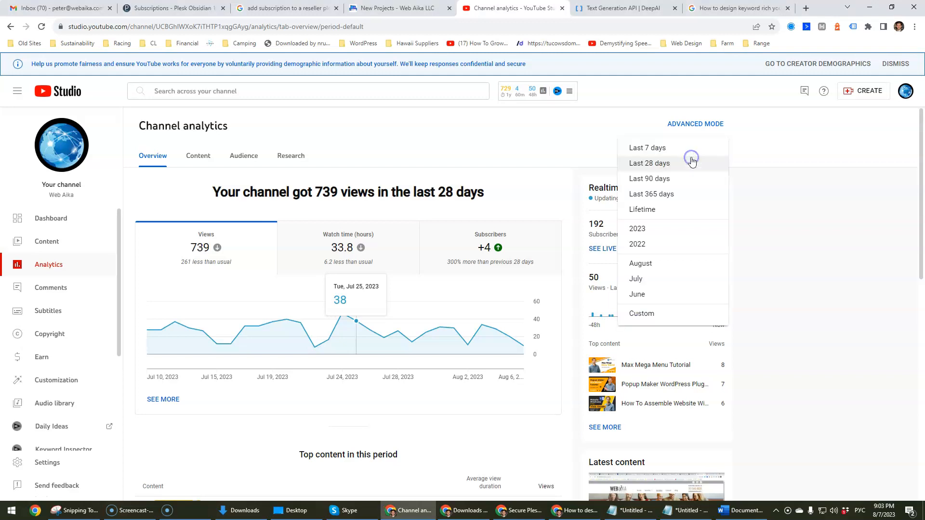
Set the channel analytics period to Lifetime and examine the views graph.
left_click(641, 211)
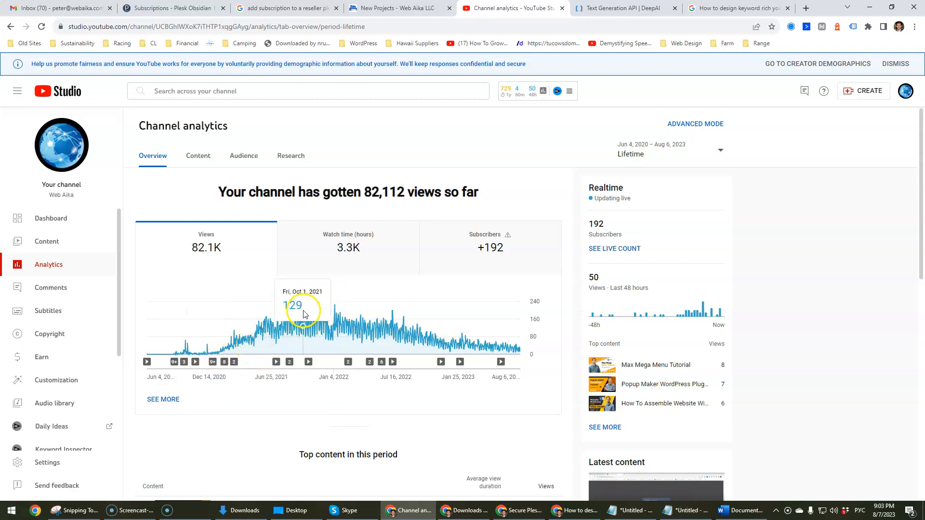
mouse_move(276, 361)
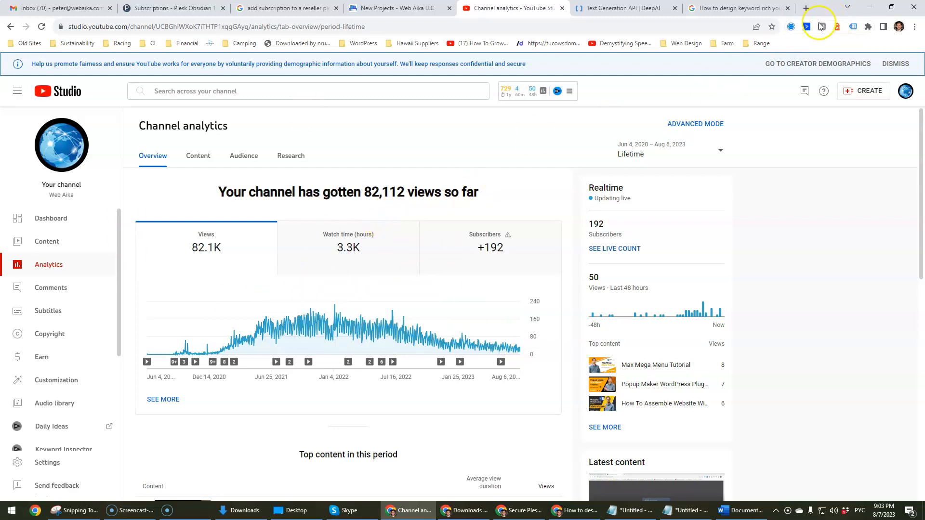
Open webaika.com in a new browser tab, look over its home page and return to the channel analytics.
left_click(812, 7)
type("u")
key("BackSpace")
type("w")
key("Return")
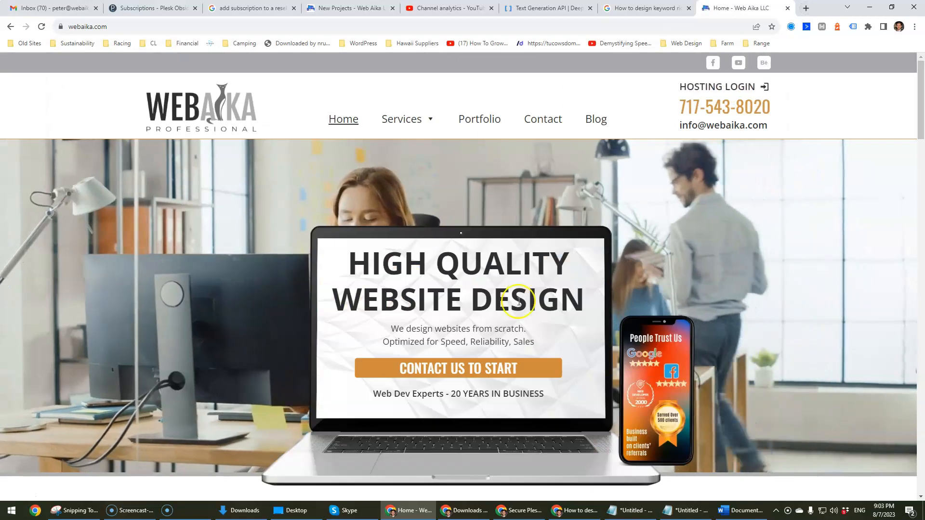
scroll(494, 281, "down", 5)
scroll(562, 405, "up", 4)
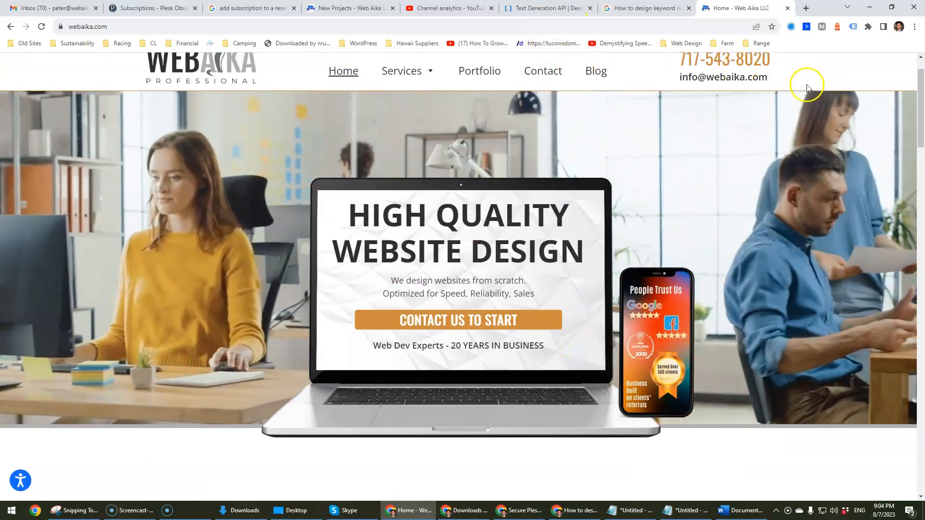
scroll(778, 159, "up", 1)
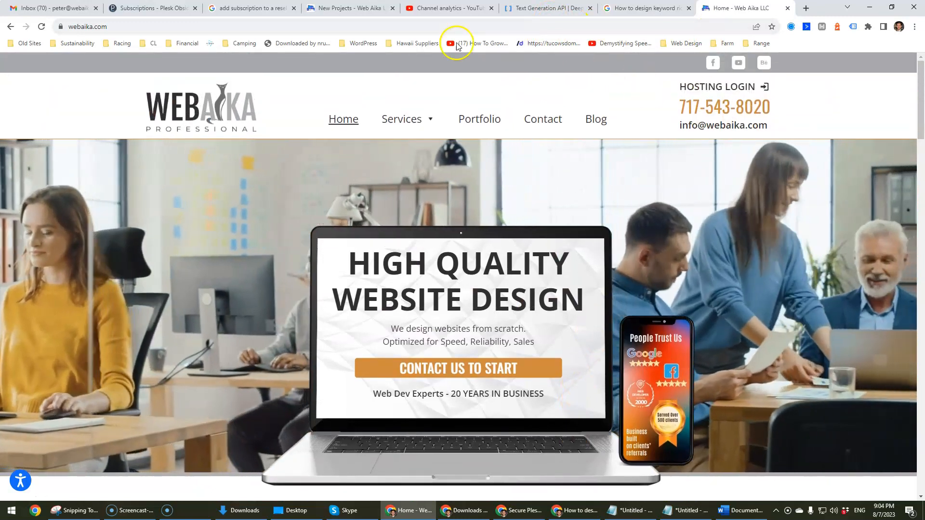
left_click(446, 8)
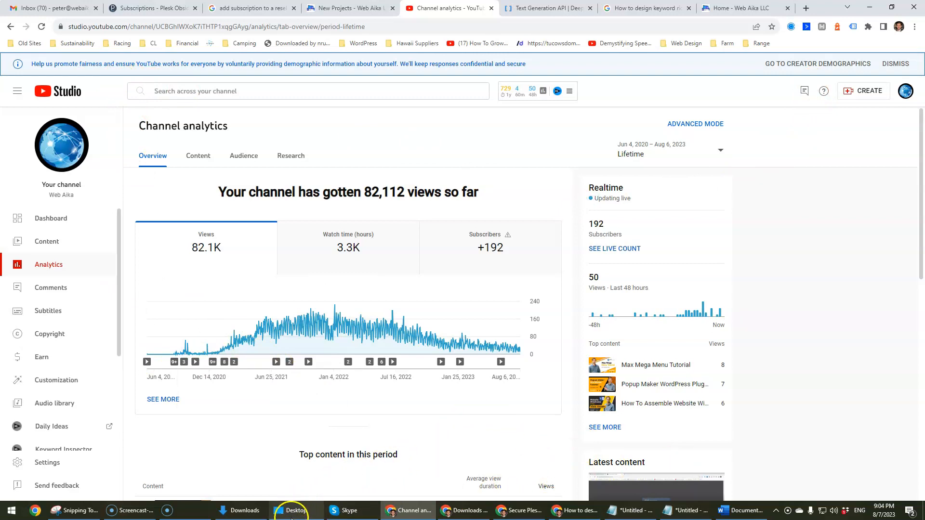
left_click(235, 510)
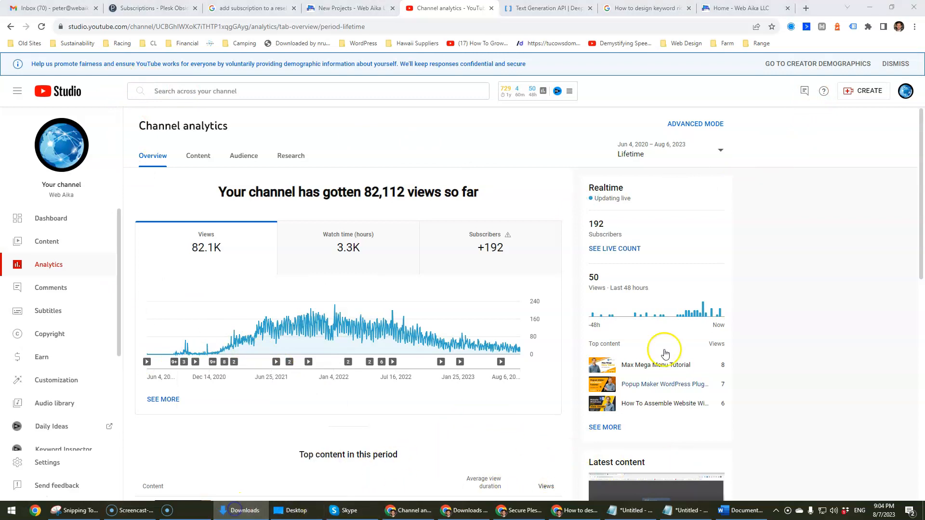
mouse_move(924, 188)
left_mouse_down()
mouse_move(532, 186)
mouse_move(924, 184)
left_mouse_up()
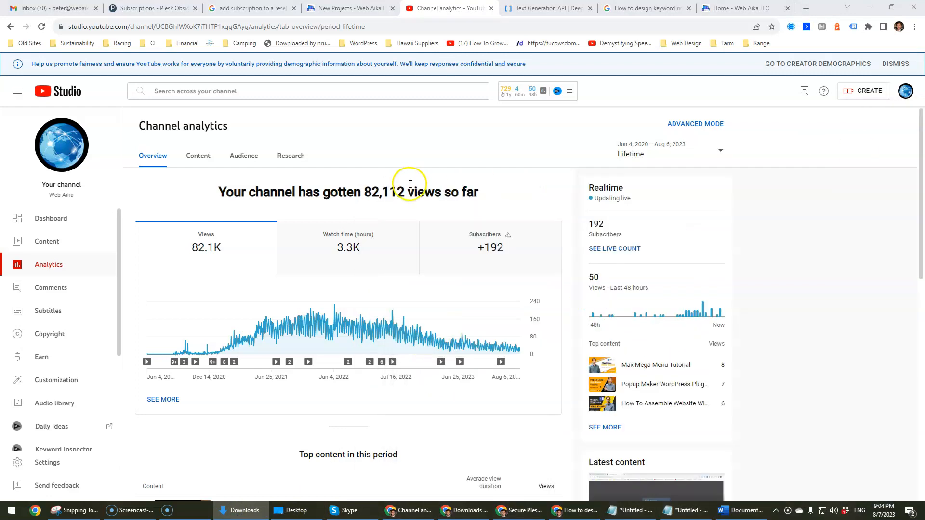
left_click(800, 192)
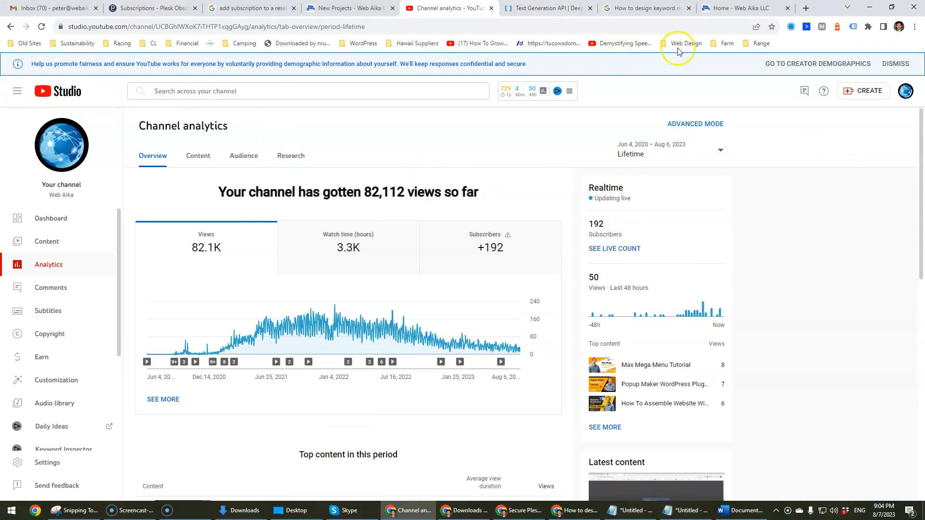
Open youtube.com in a new browser tab and go to YouTube Studio from the account.
left_click(806, 8)
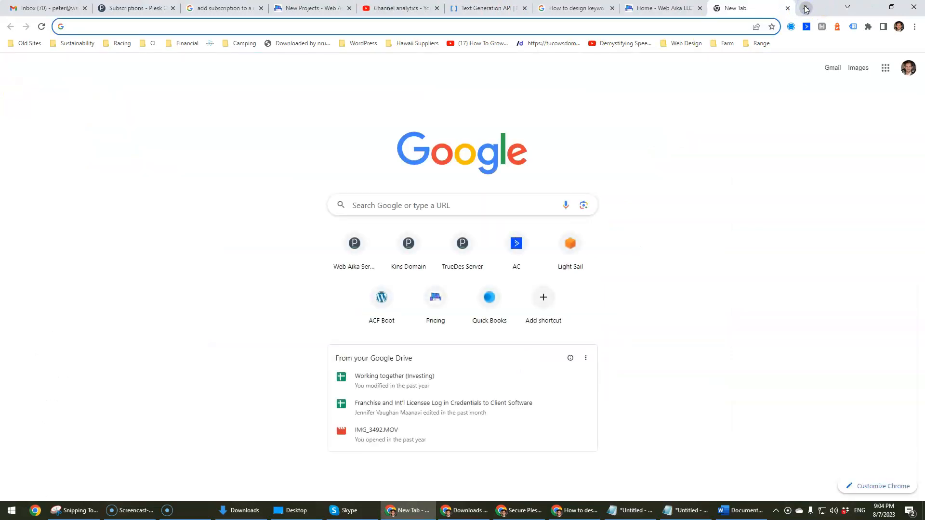
type("you")
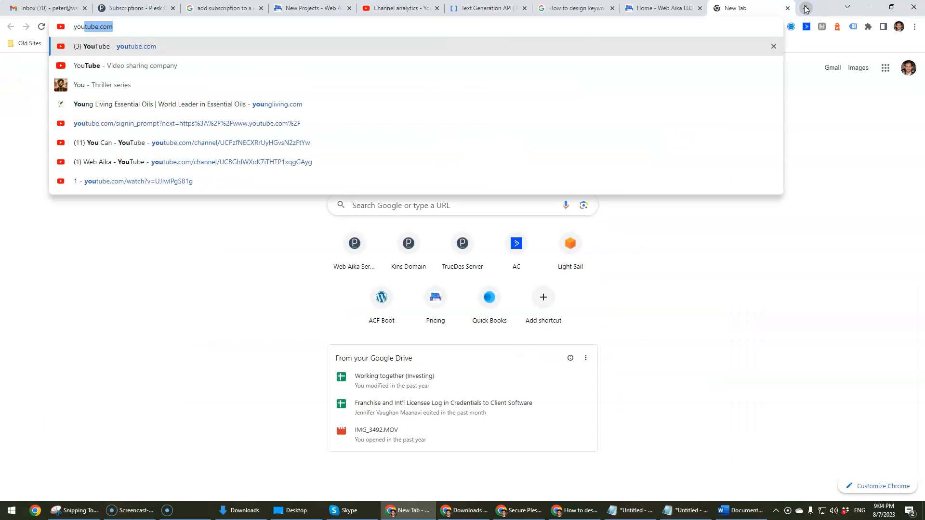
key("Return")
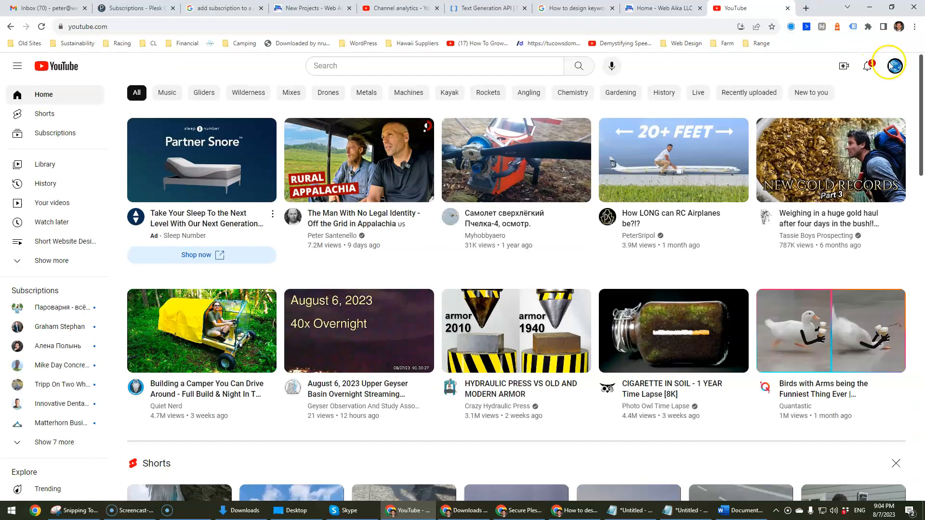
left_click(894, 65)
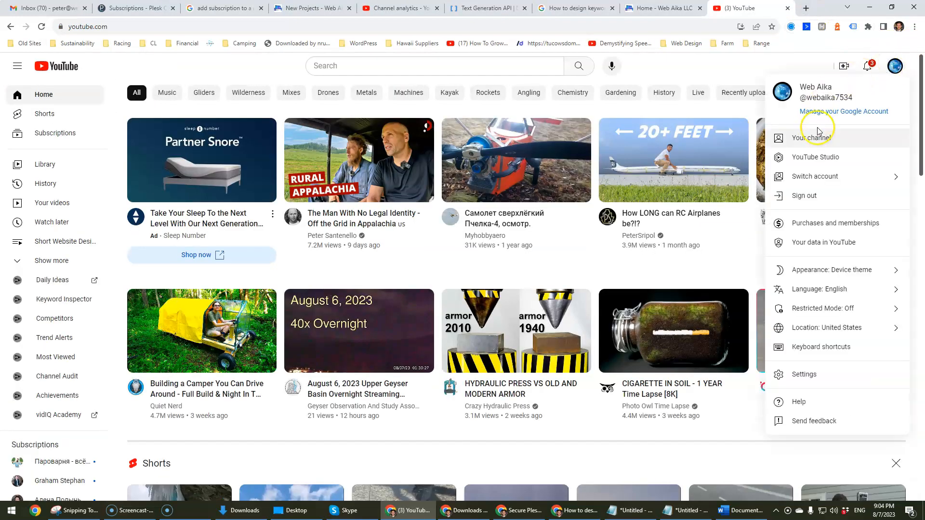
left_click(818, 159)
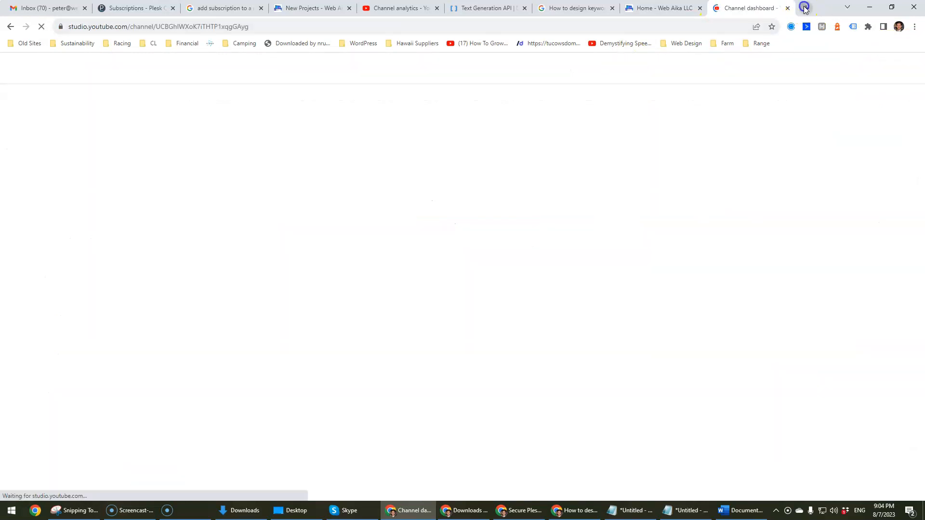
Open youtube.com in another new tab, start a video upload and close the extra Channel dashboard tab.
left_click(804, 8)
type("you")
key("Return")
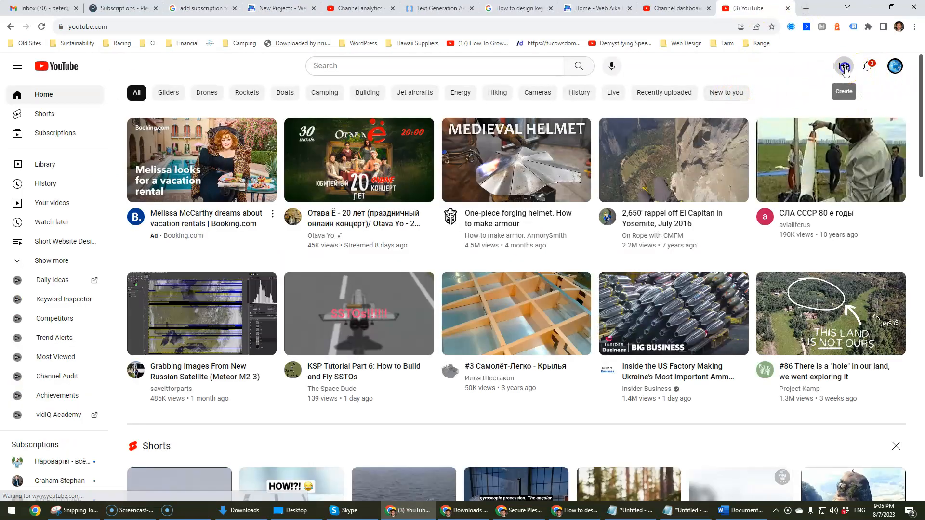
left_click(844, 66)
left_click(880, 89)
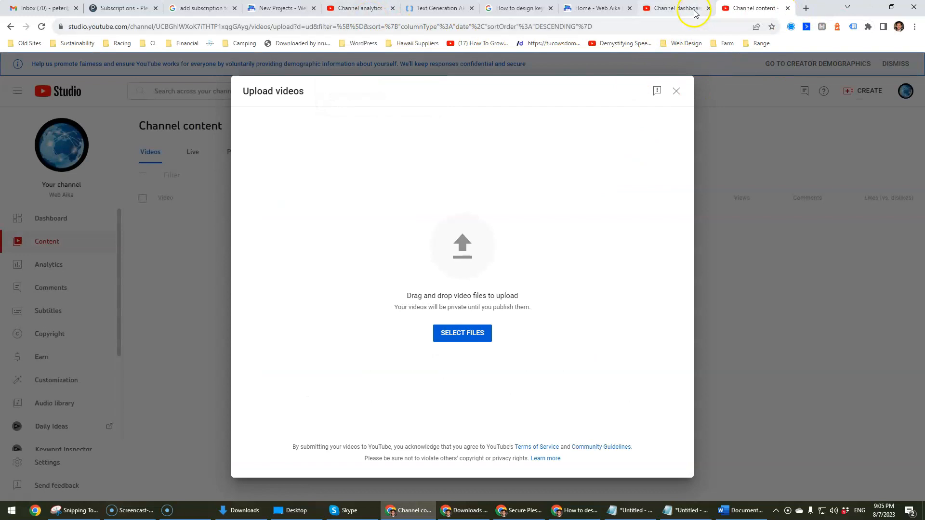
left_click(708, 8)
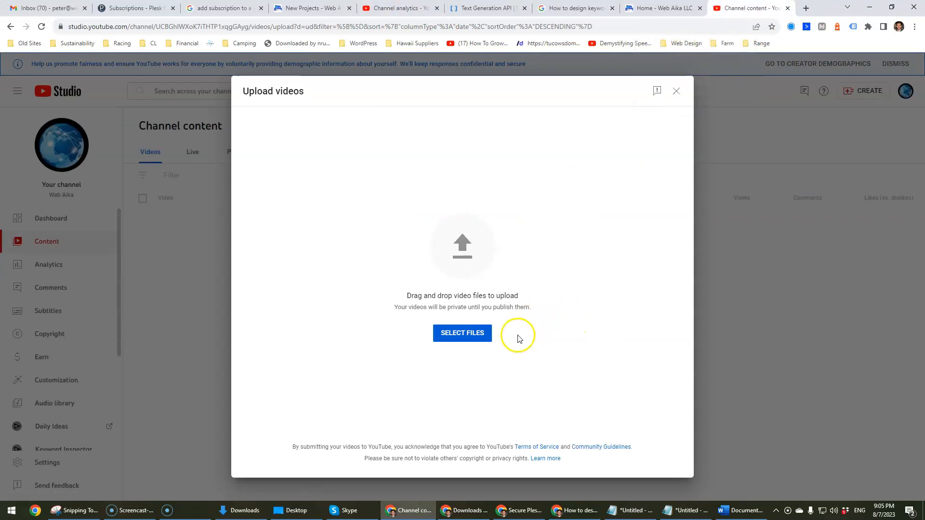
Upload the video "Effortlessly Optimize Your YouTube Videos with Keyword-Rich Design and Descriptions.mp4" from its folder inside You-Tube.
left_click(450, 336)
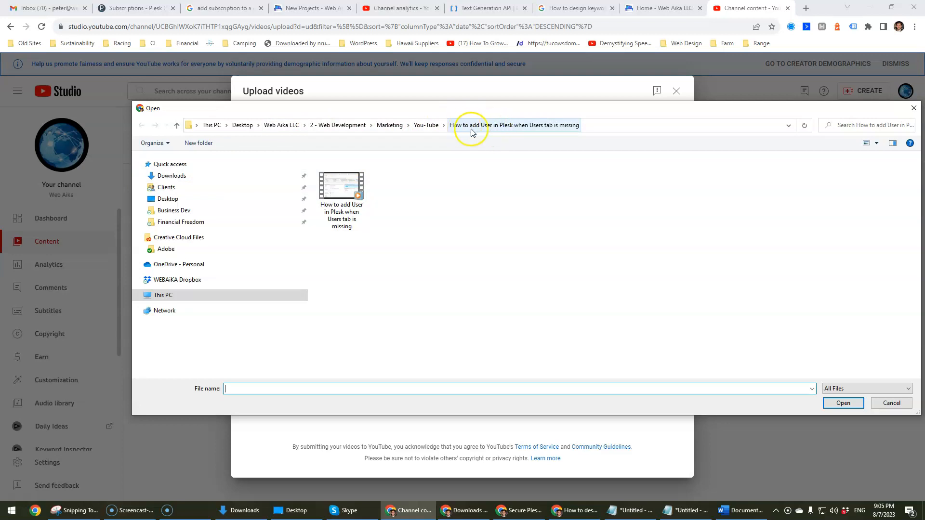
left_click(422, 125)
double_click(379, 172)
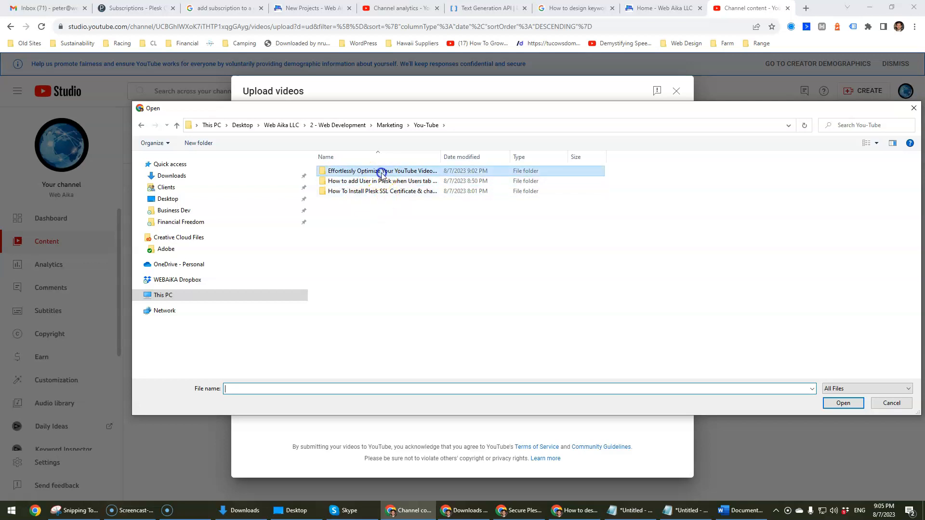
double_click(361, 190)
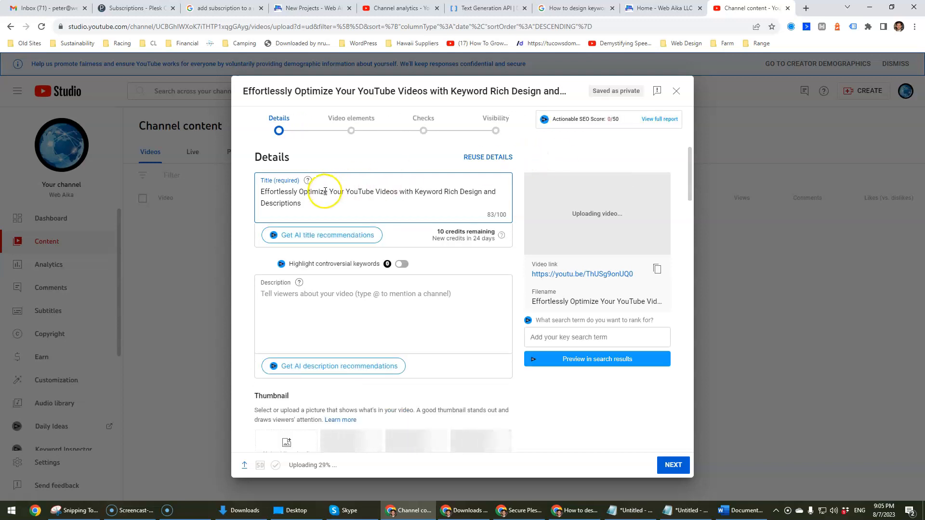
Copy the description paragraph starting "Are you struggling to get your YouTube videos noticed?" from the Notepad notes into the video's description.
left_click_drag(320, 201, 299, 191)
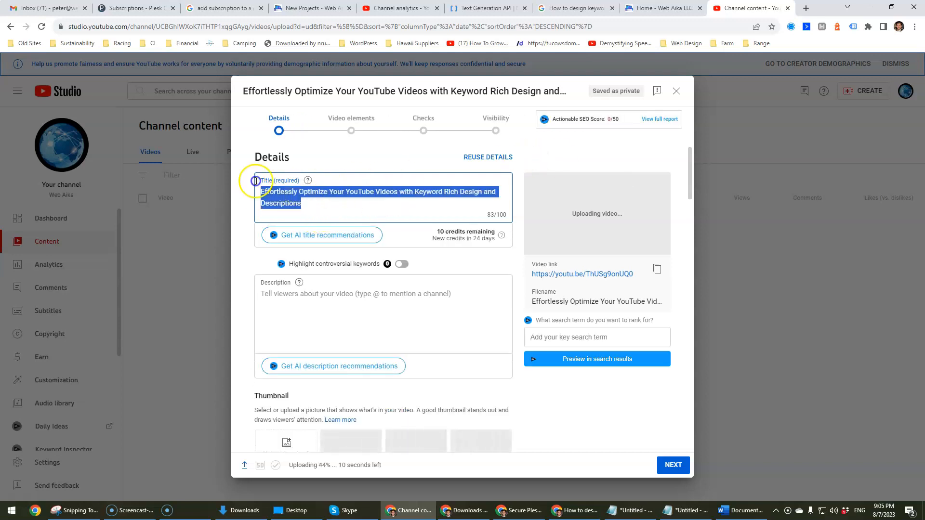
left_click(331, 189)
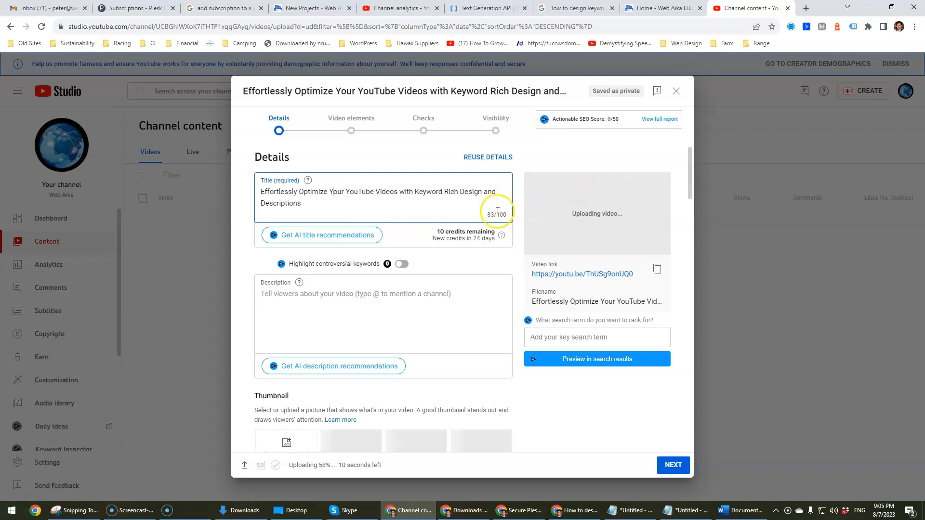
left_click(668, 515)
left_click(502, 255)
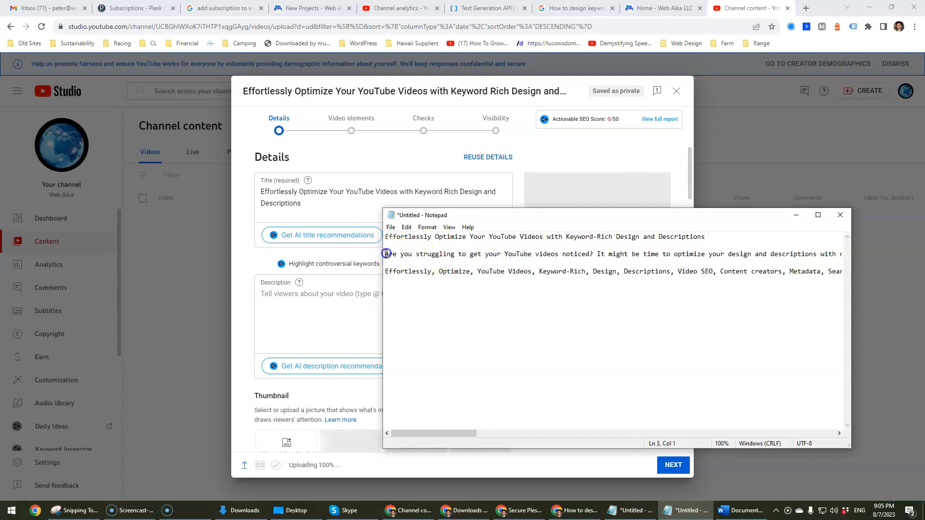
left_click_drag(387, 253, 856, 255)
key("ctrl+c")
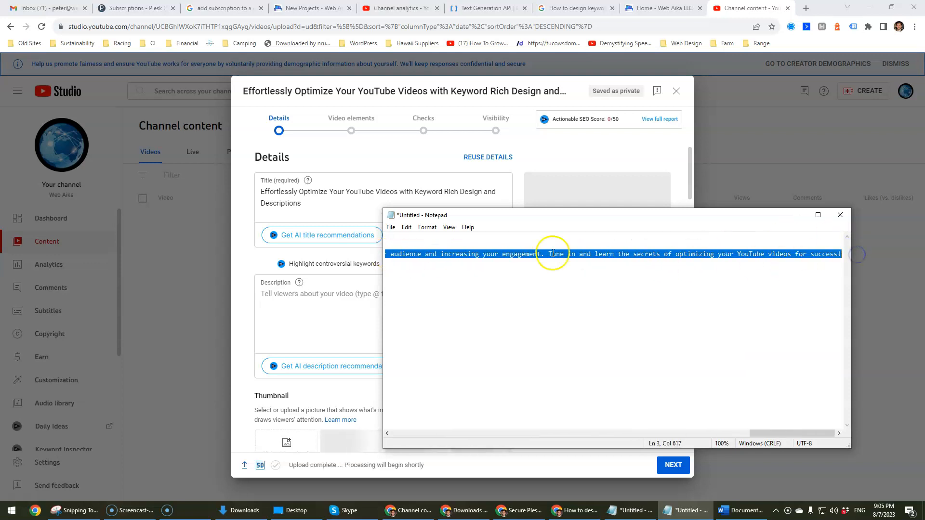
left_click(299, 311)
key("ctrl+v")
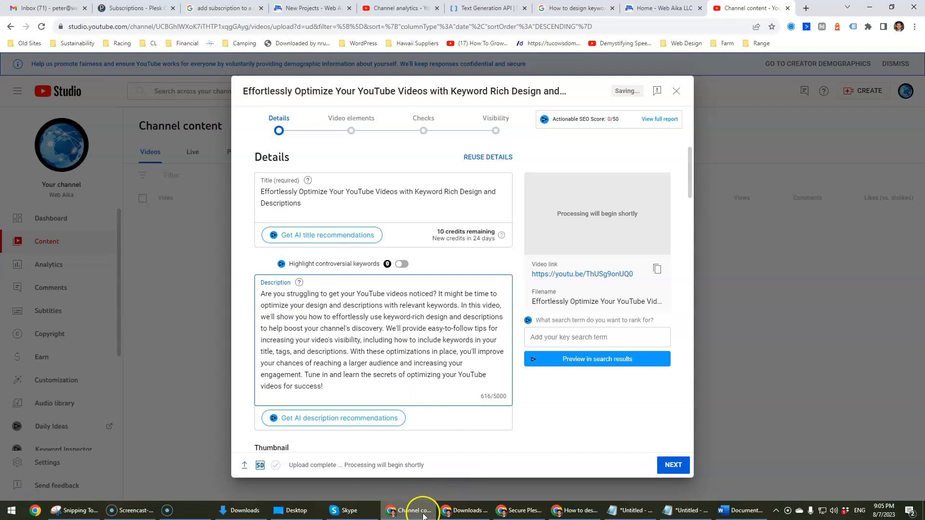
Copy the comma-separated keyword line, from "Effortlessly" to "Channel growth", from the Notepad notes into the video's tags.
left_click(686, 516)
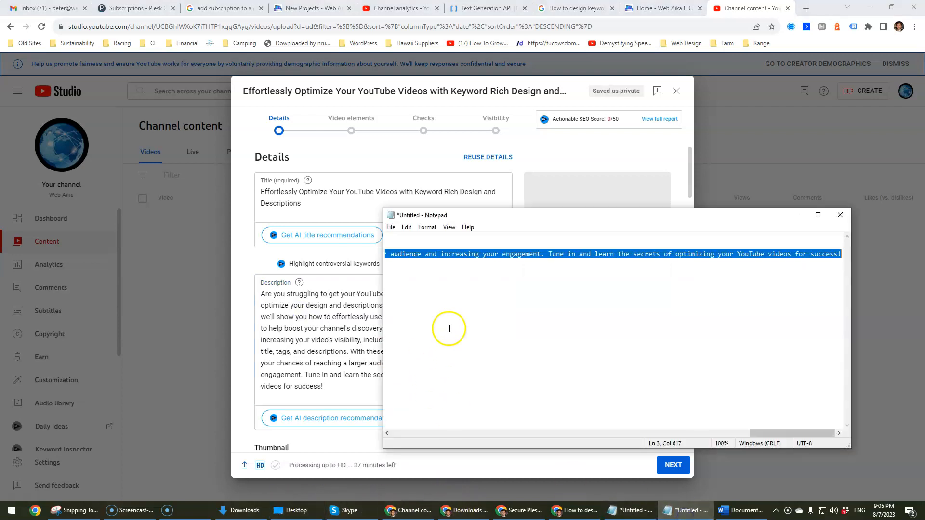
left_click_drag(776, 433, 380, 437)
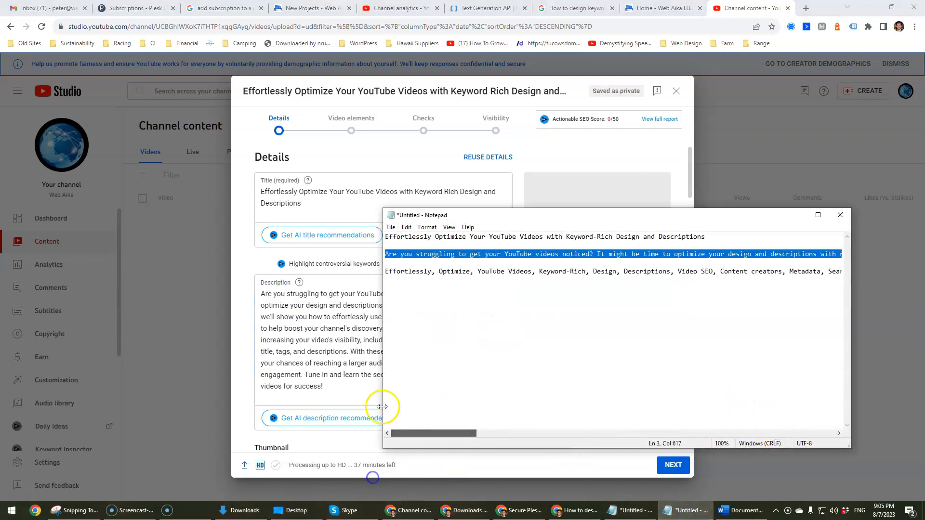
left_click_drag(385, 271, 899, 268)
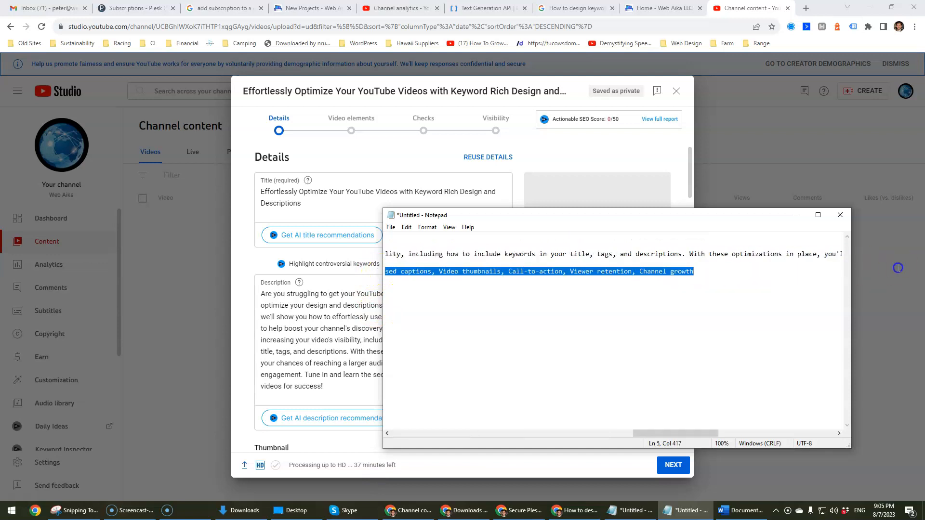
left_click(458, 82)
scroll(350, 315, "down", 4)
scroll(350, 315, "down", 10)
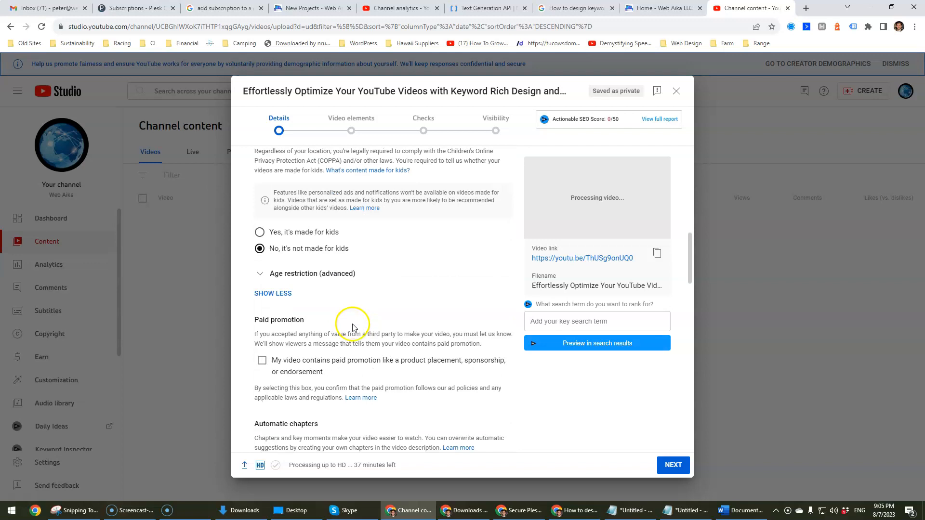
scroll(359, 346, "down", 2)
left_click(295, 167)
key("ctrl+v")
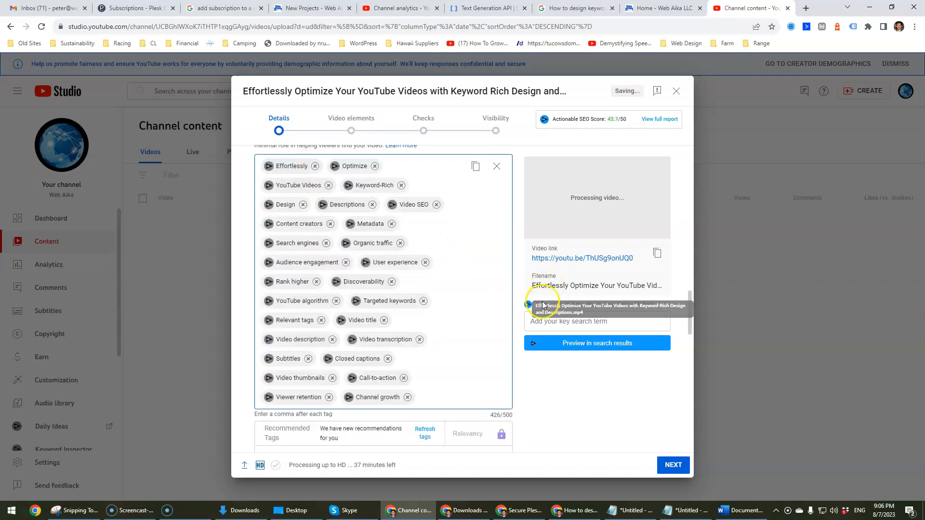
Add the video to the "Short Website Design Tips" playlist.
scroll(521, 388, "down", 1)
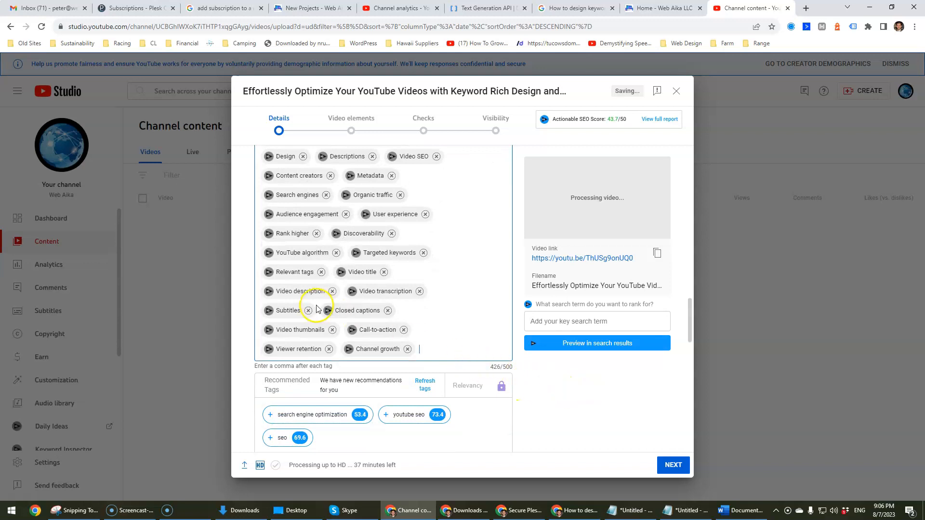
scroll(450, 313, "up", 3)
scroll(464, 316, "down", 4)
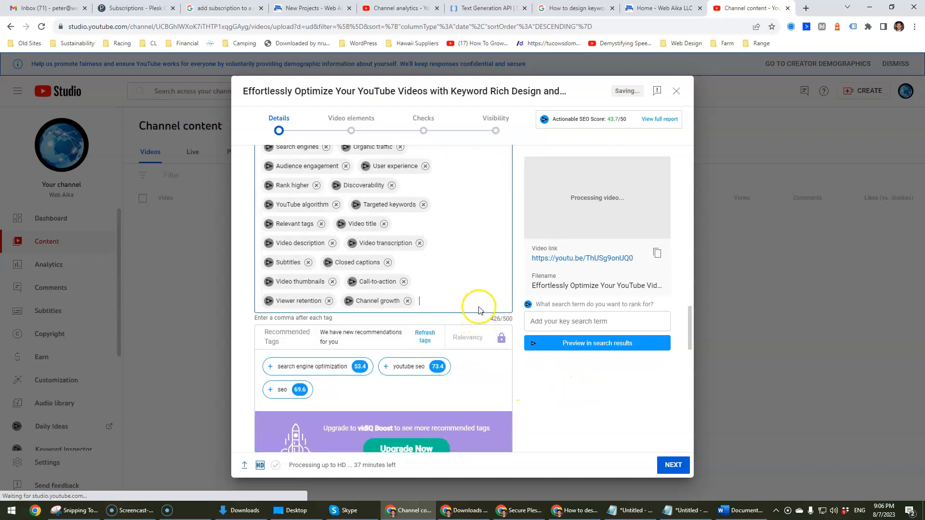
scroll(508, 227, "up", 8)
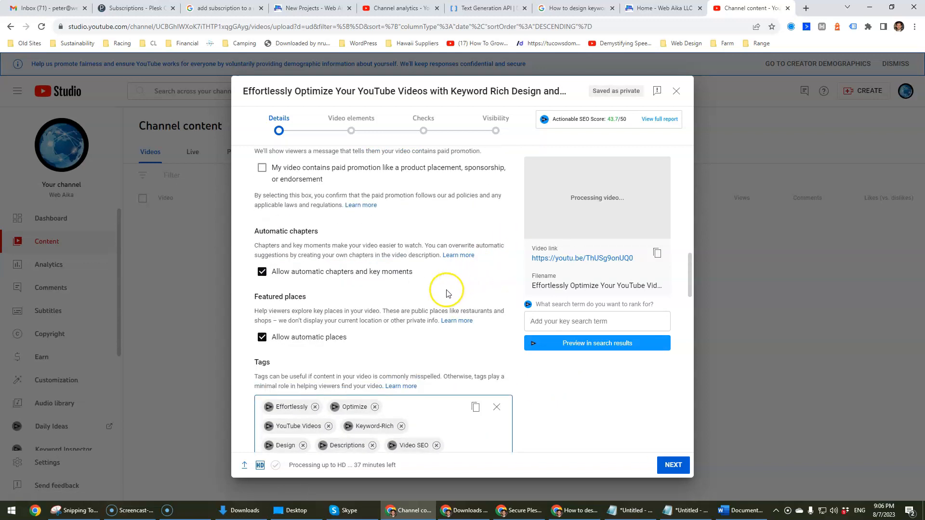
scroll(344, 365, "up", 10)
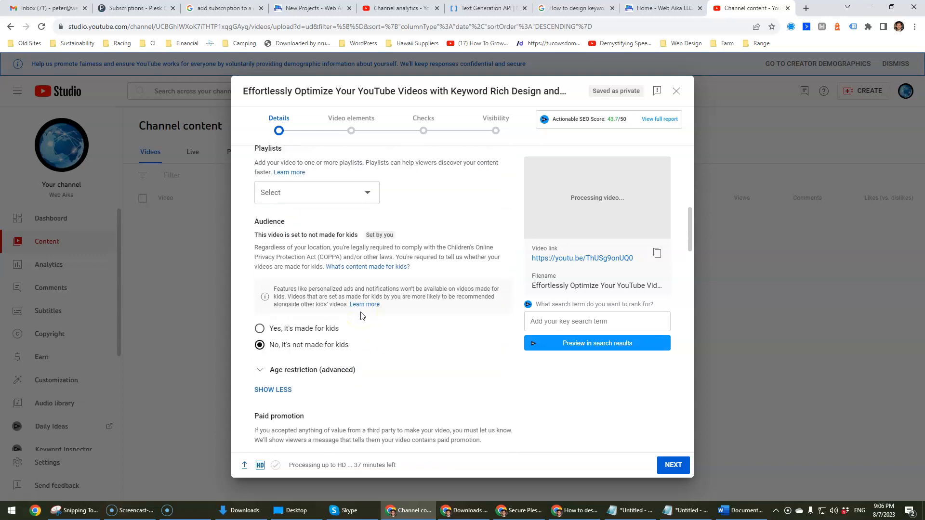
left_click(361, 334)
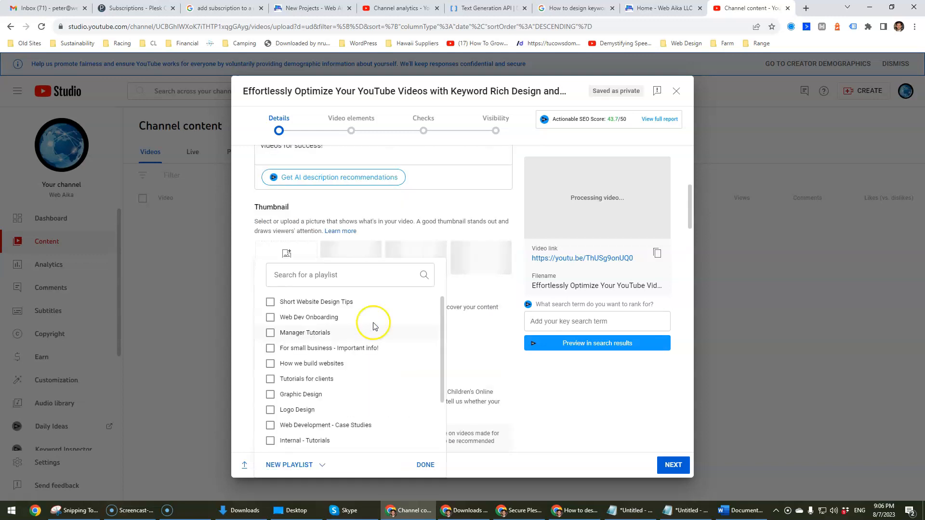
left_click(271, 302)
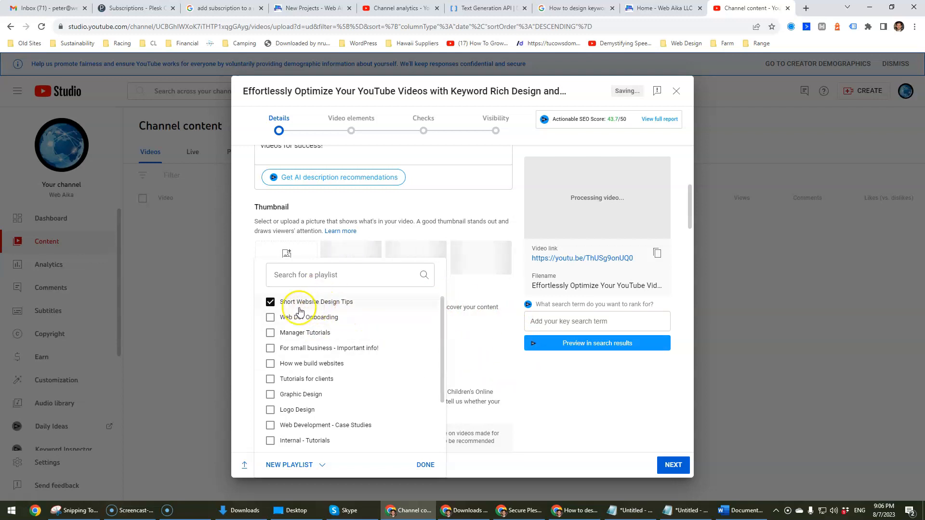
left_click(491, 331)
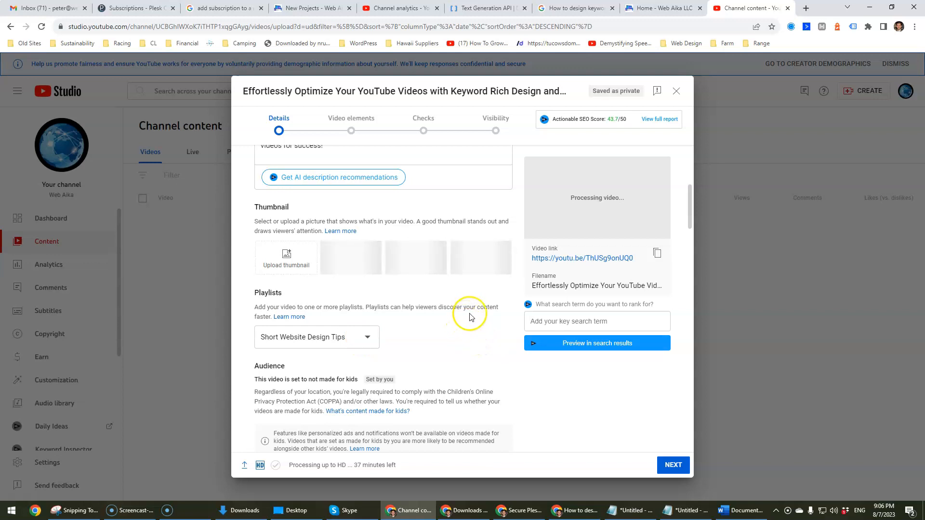
Review the video's title, description, thumbnail, playlist, audience, paid promotion, automatic chapters and tags in the upload details.
scroll(480, 331, "up", 3)
scroll(485, 329, "down", 4)
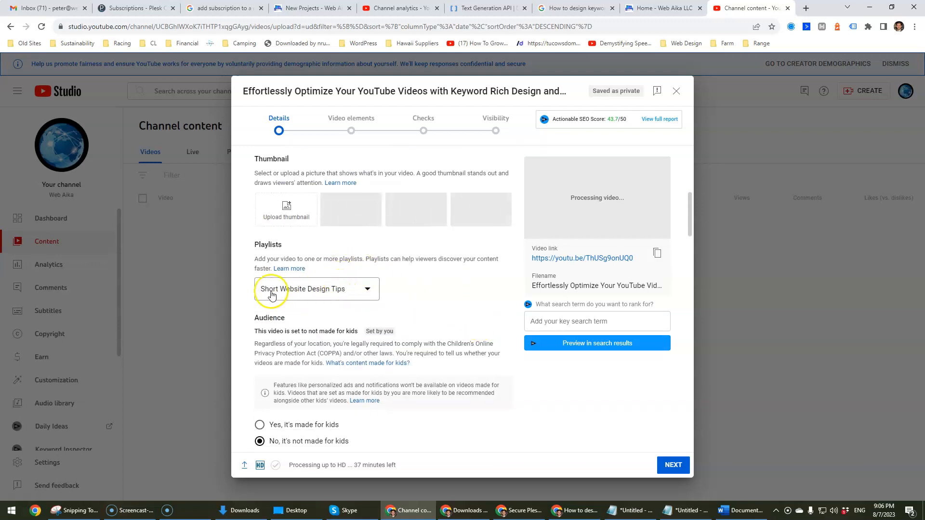
scroll(450, 292, "up", 4)
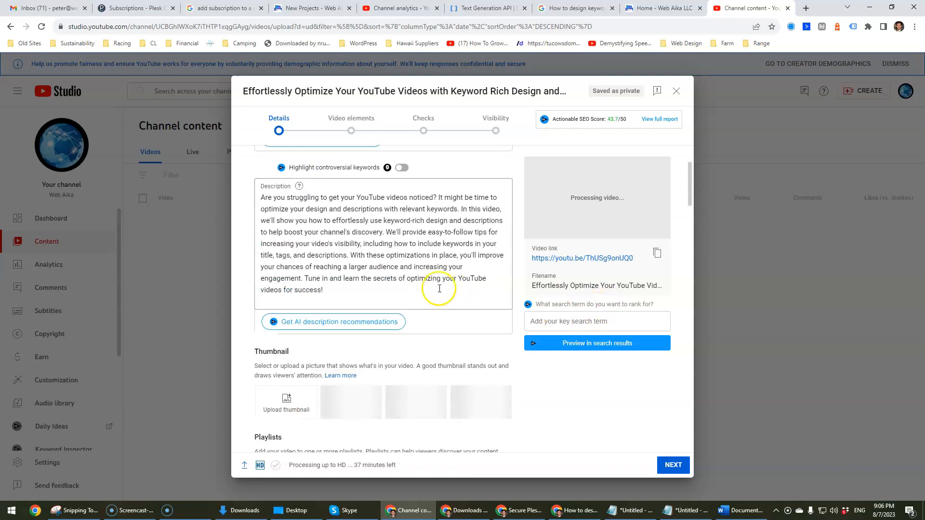
scroll(409, 349, "down", 3)
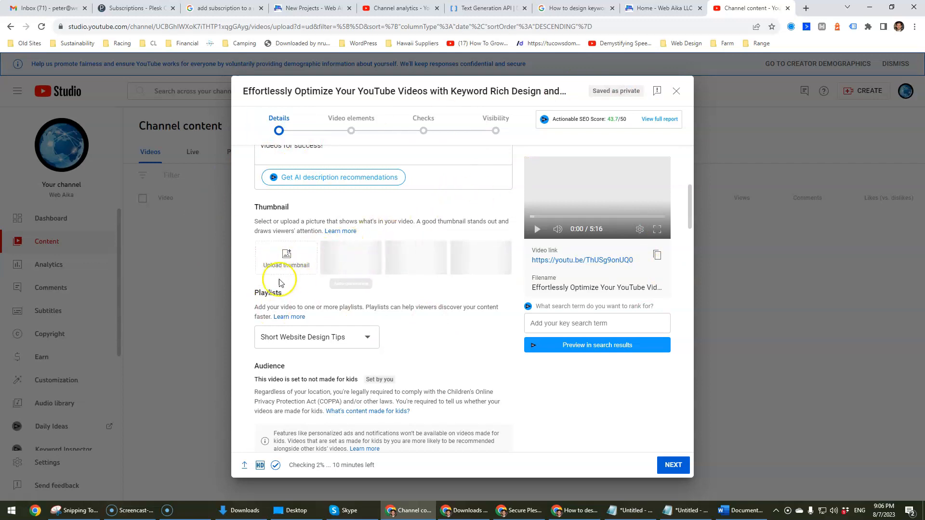
scroll(419, 275, "down", 4)
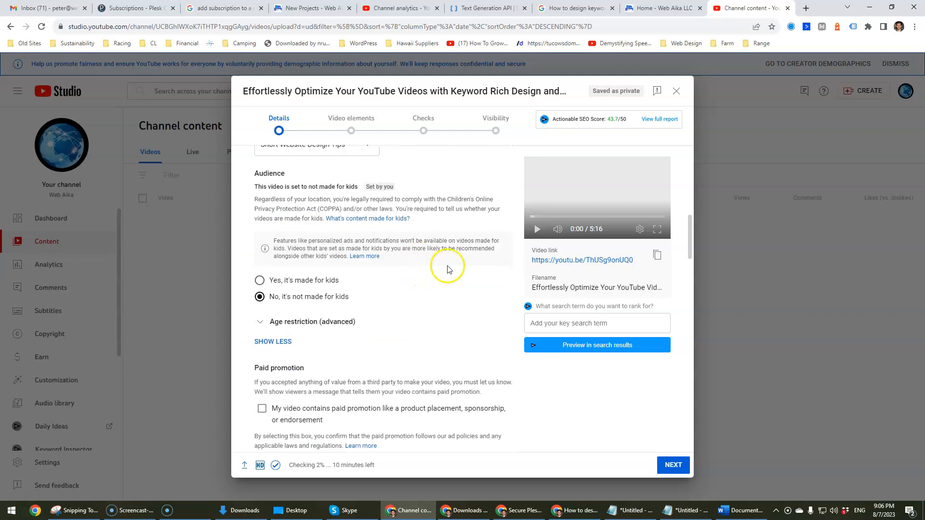
scroll(447, 269, "down", 4)
scroll(440, 270, "down", 2)
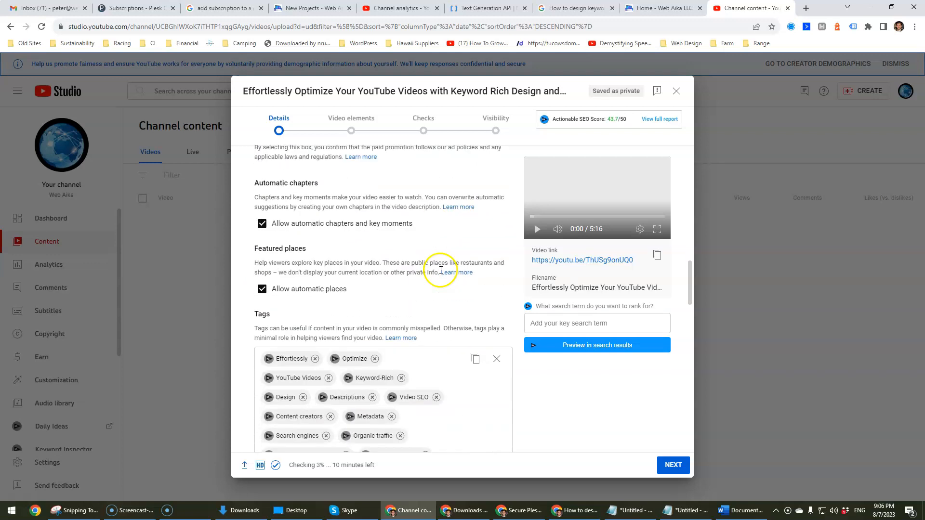
scroll(457, 247, "up", 10)
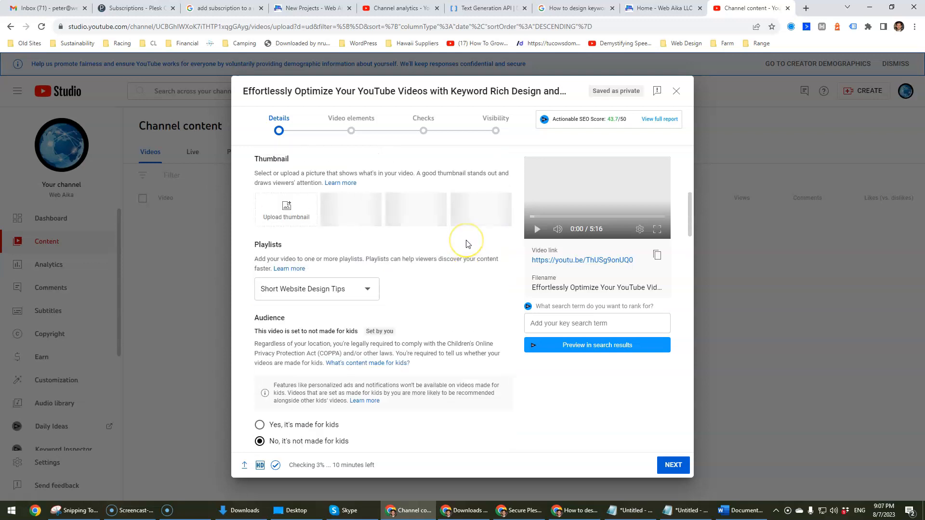
scroll(466, 244, "up", 6)
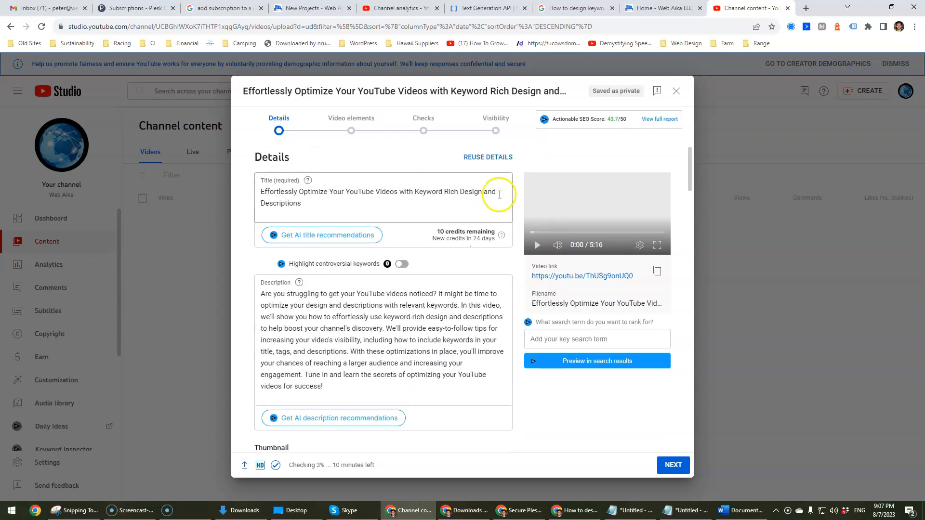
scroll(467, 208, "down", 8)
scroll(473, 296, "down", 4)
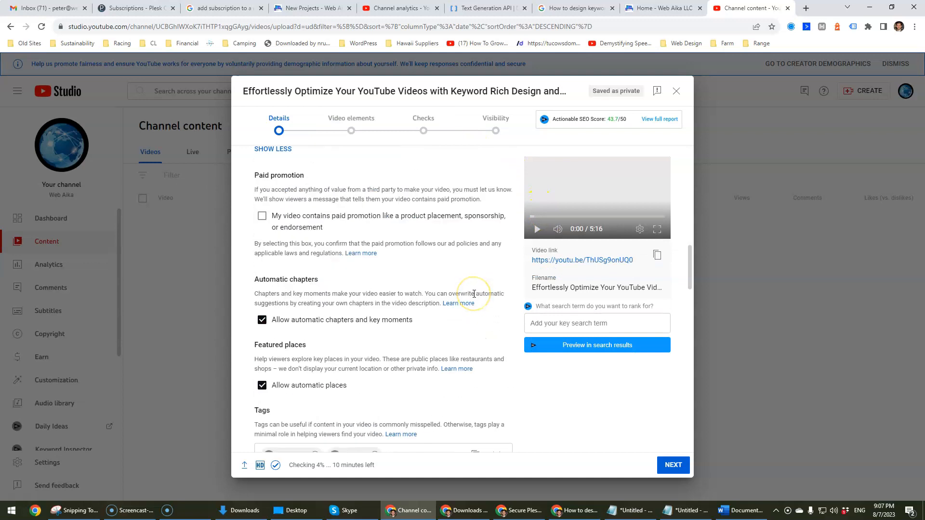
scroll(474, 296, "up", 3)
scroll(474, 298, "down", 15)
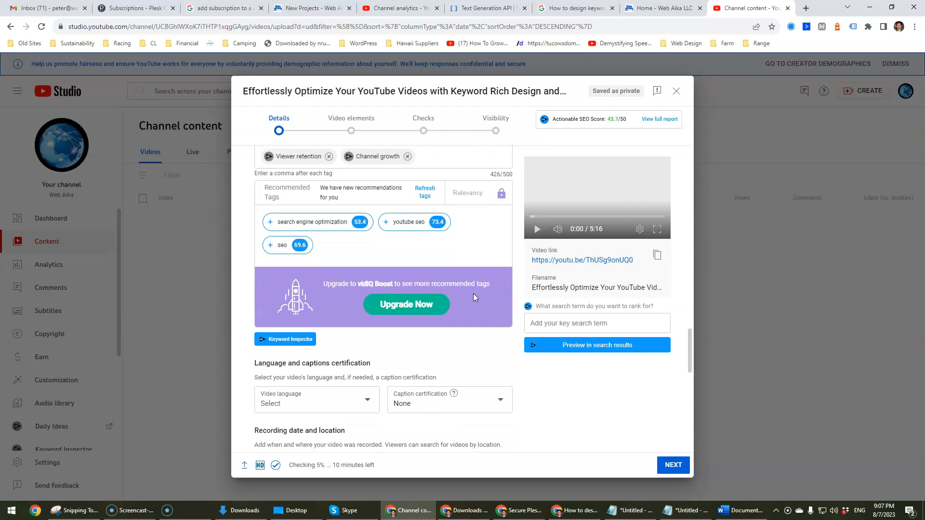
Set the video language to English (United States).
scroll(488, 354, "down", 3)
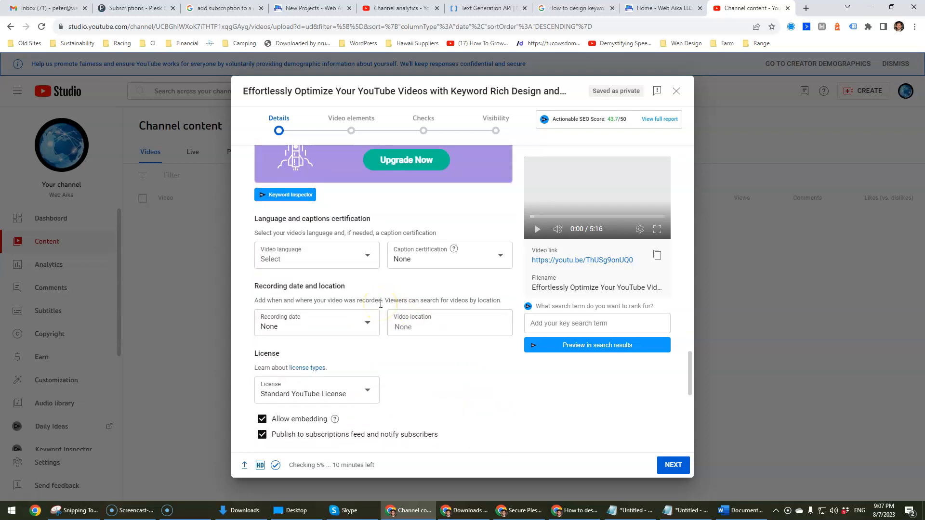
left_click(342, 259)
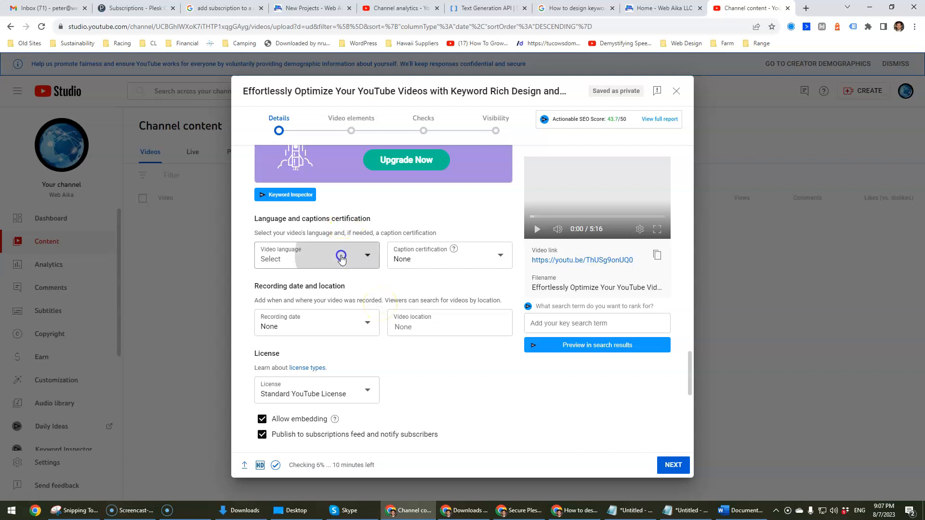
scroll(347, 318, "down", 6)
scroll(347, 329, "down", 7)
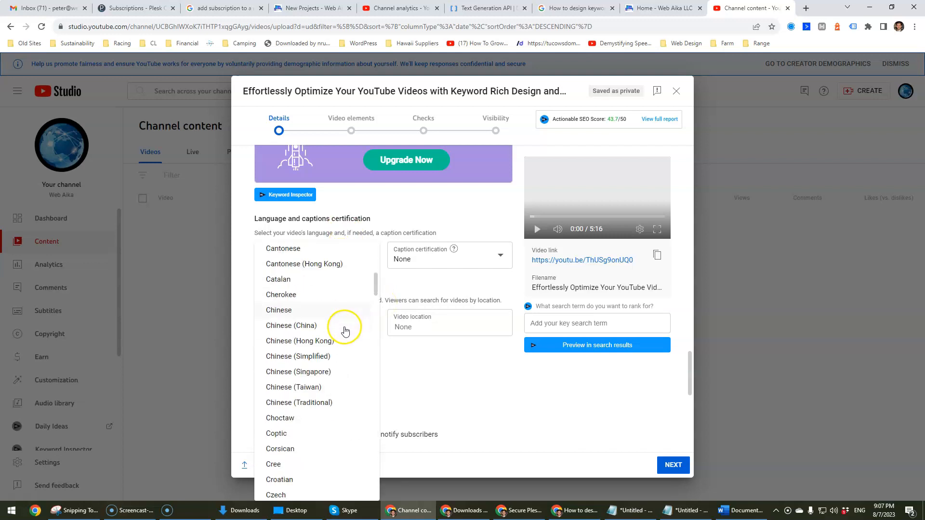
scroll(340, 328, "down", 5)
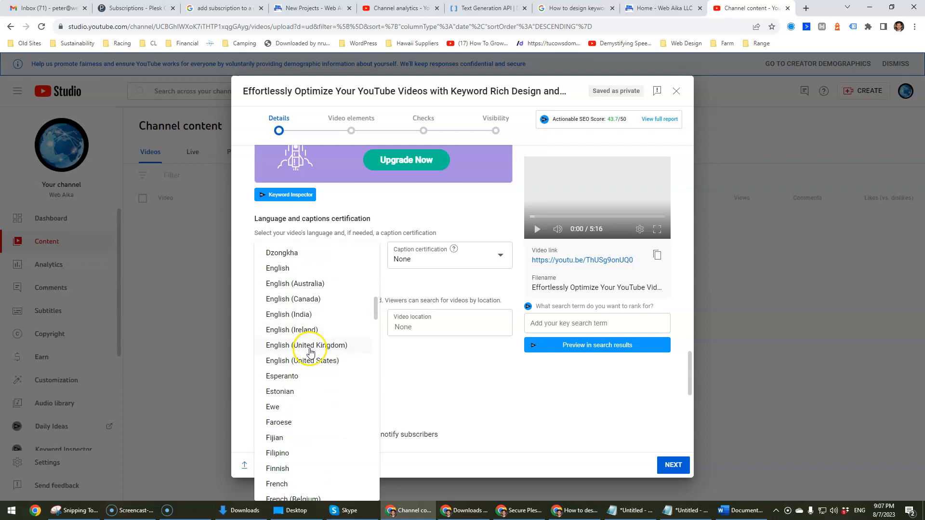
left_click(318, 365)
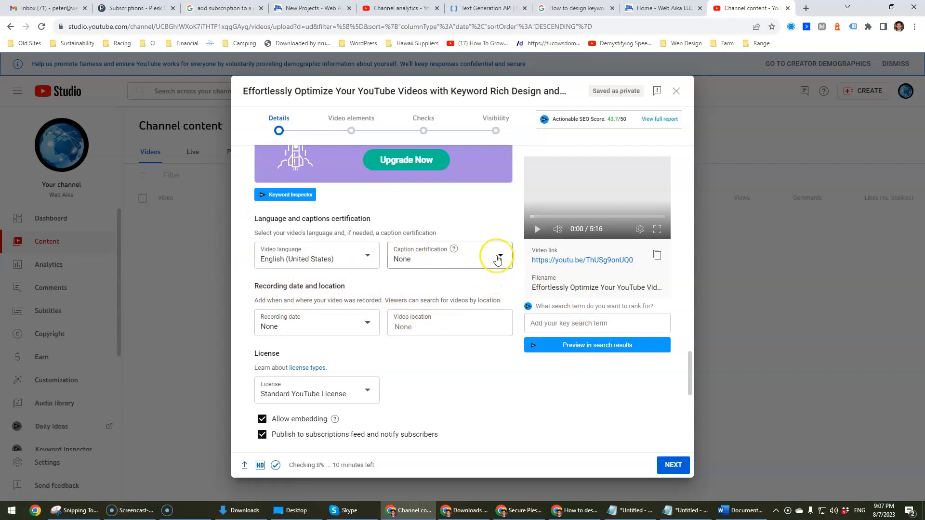
Review the recording date, license, embedding, subscriber notification, Shorts remixing, category and comment settings of the video.
scroll(426, 260, "down", 2)
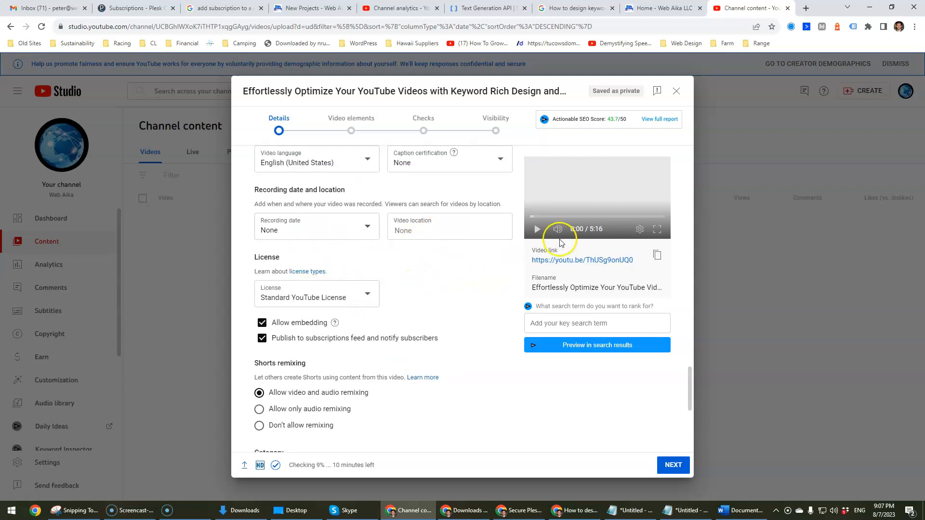
scroll(385, 273, "down", 3)
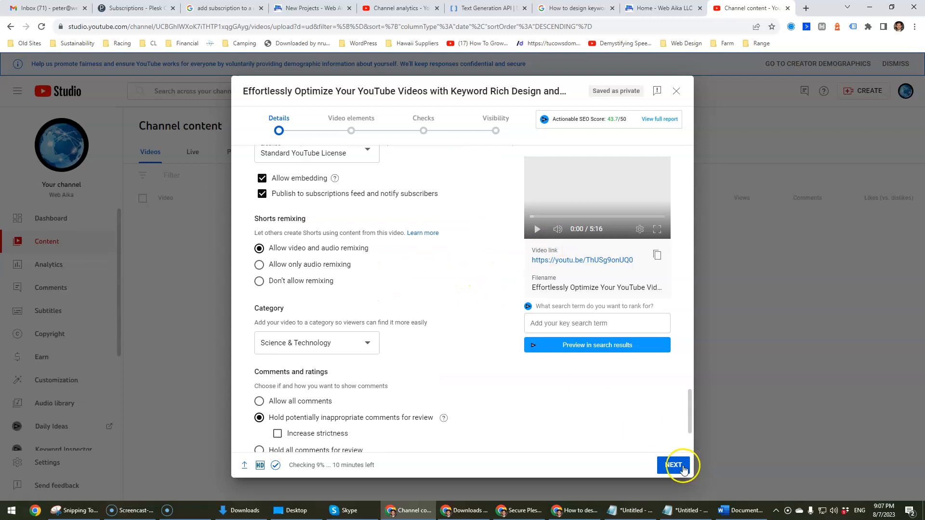
scroll(455, 376, "up", 2)
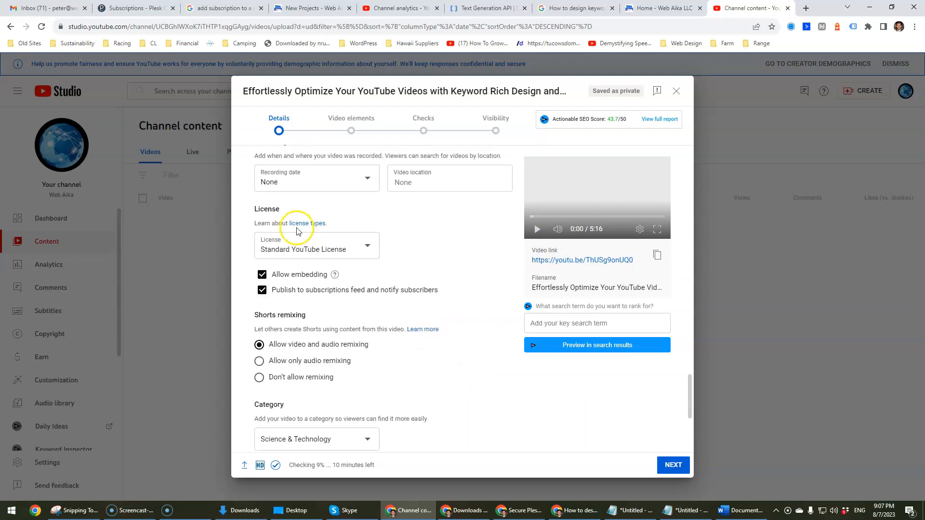
scroll(423, 351, "up", 3)
scroll(395, 327, "down", 3)
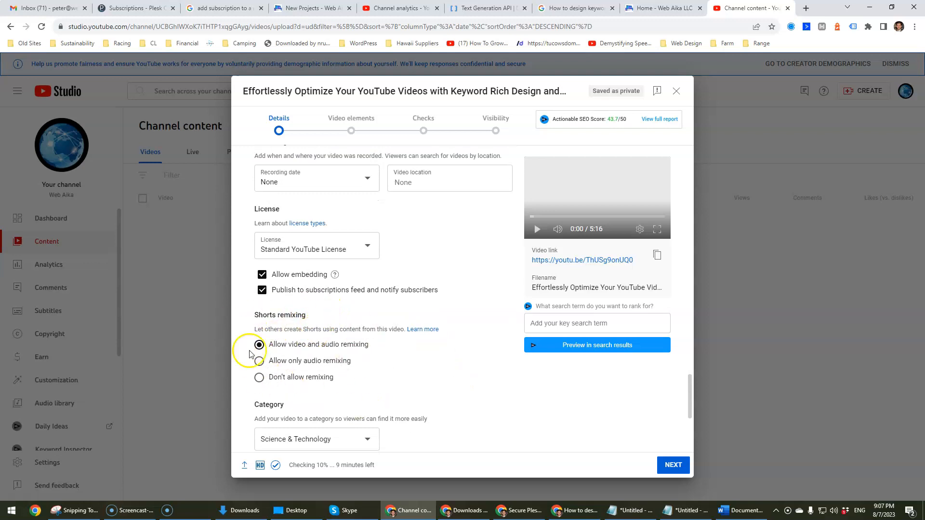
scroll(372, 383, "up", 2)
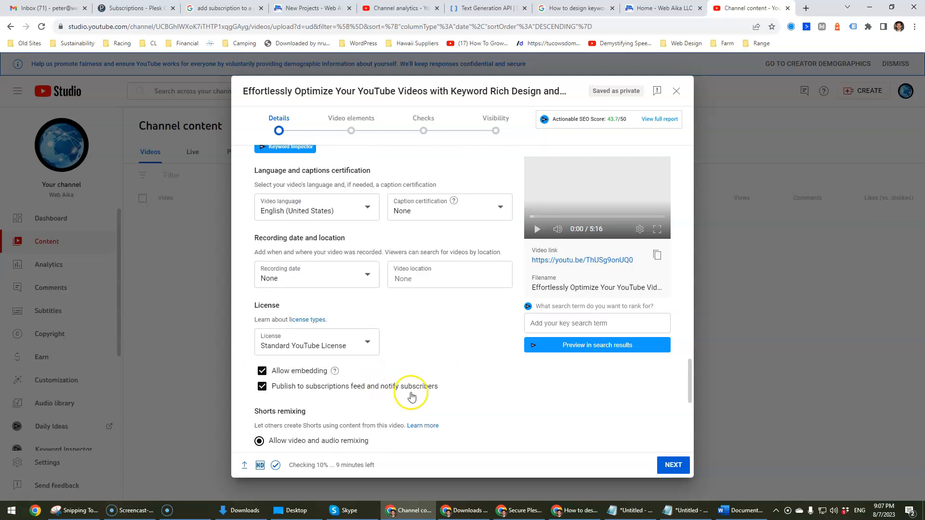
scroll(404, 389, "down", 2)
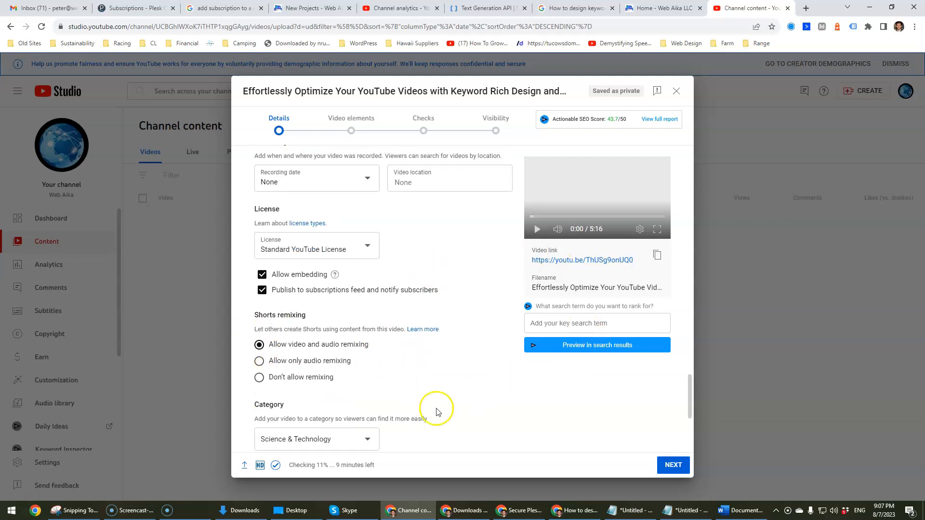
Advance to the video elements, add an end screen imported from the latest video and save it.
left_click(671, 467)
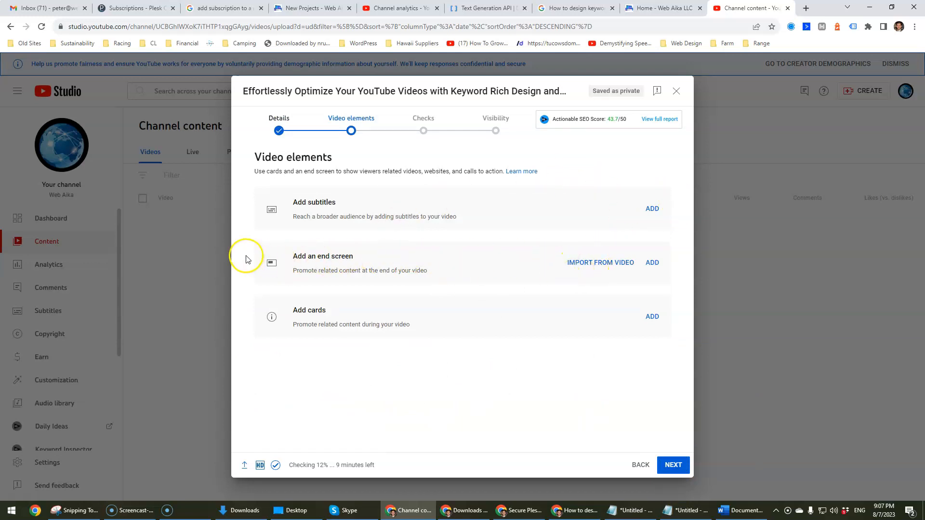
left_click(649, 263)
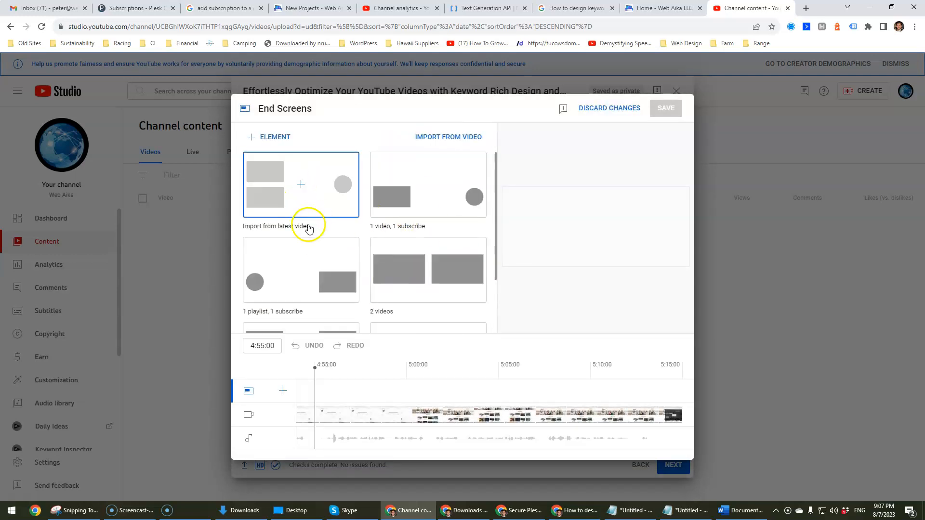
left_click(301, 187)
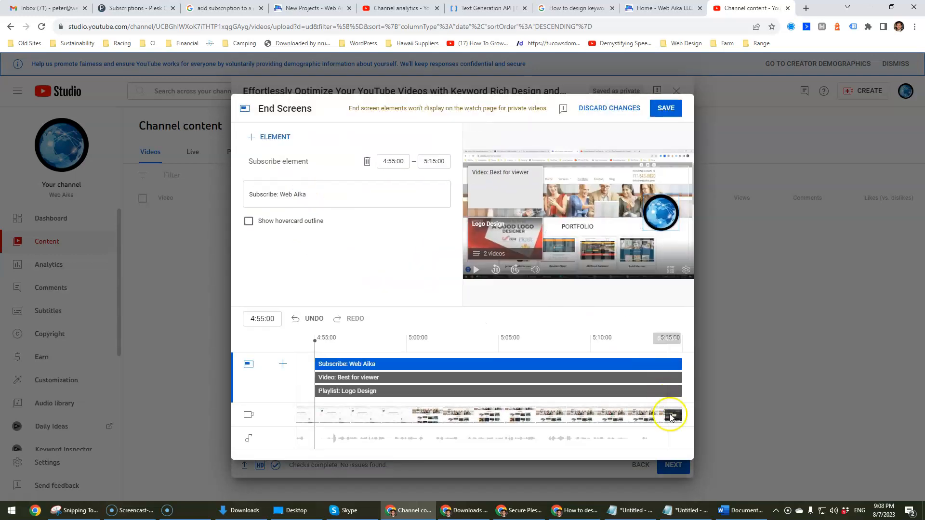
left_click(665, 111)
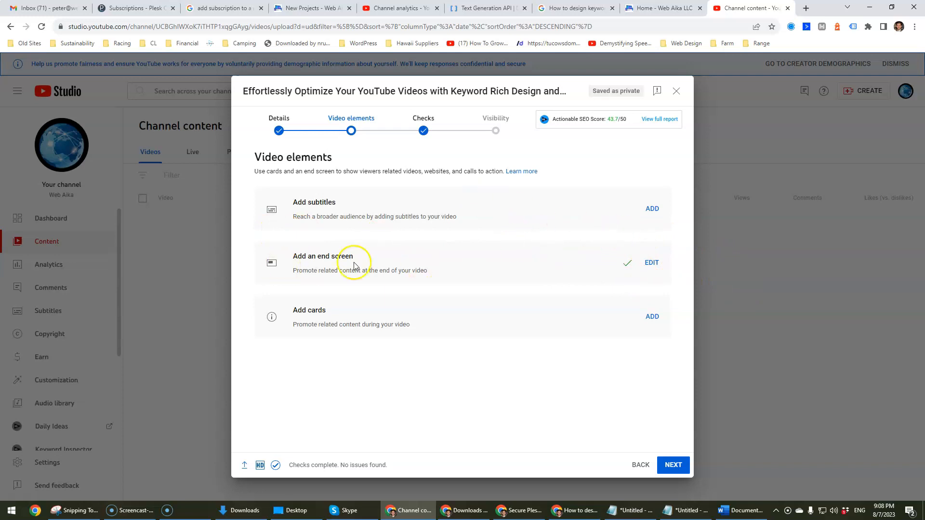
Proceed past the checks, set the video's visibility to Public and copy its video link.
left_click(675, 465)
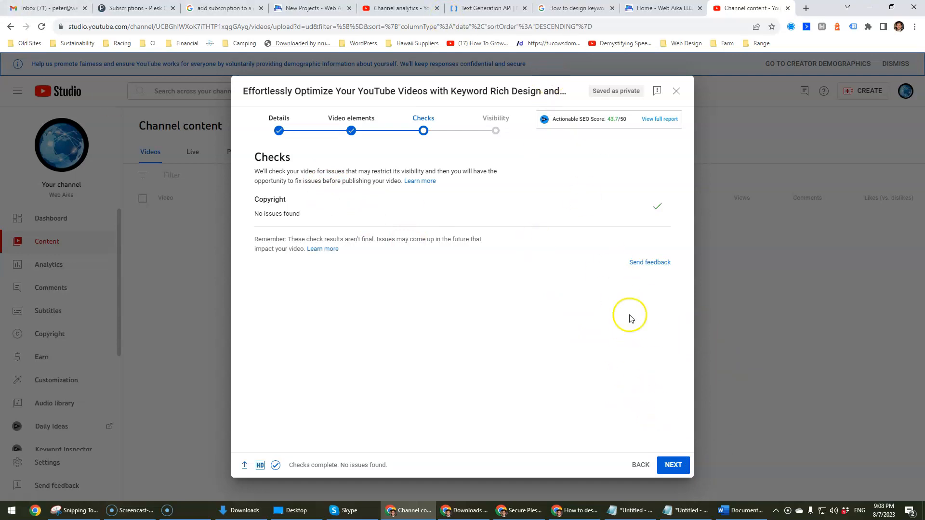
left_click(680, 465)
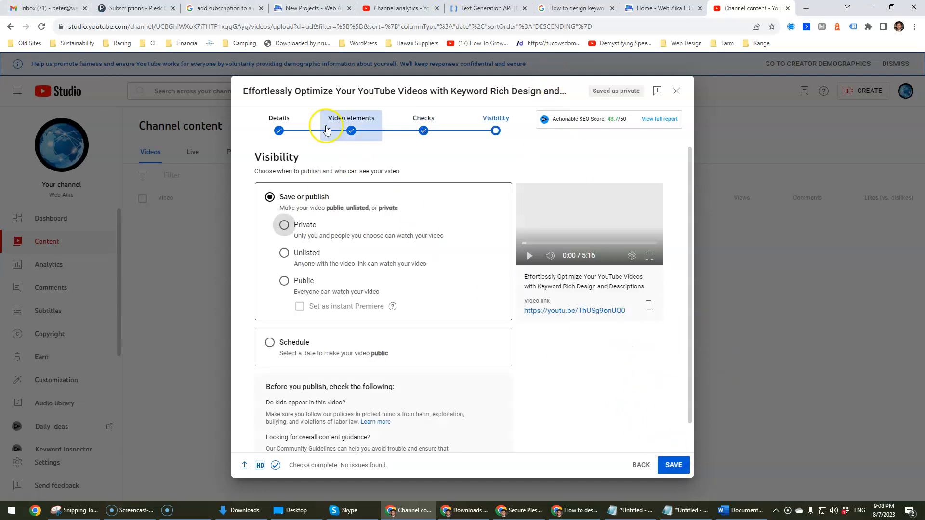
left_click(284, 283)
scroll(332, 270, "down", 1)
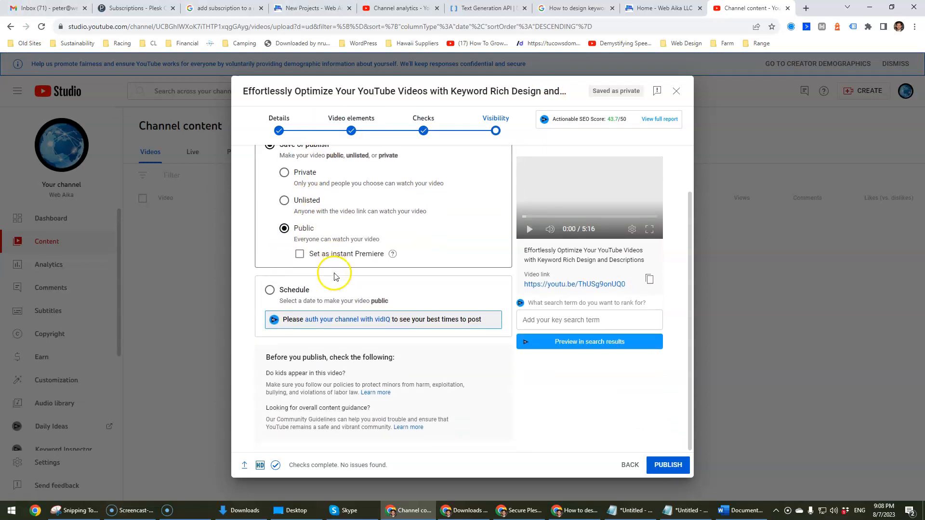
left_click(651, 280)
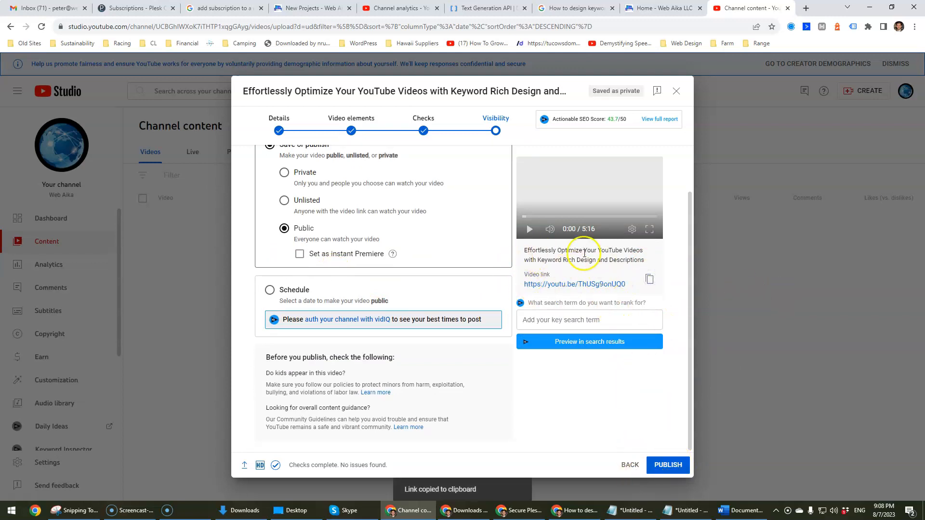
Publish the video, dismiss the share dialog and return to the channel's video list.
left_click(668, 465)
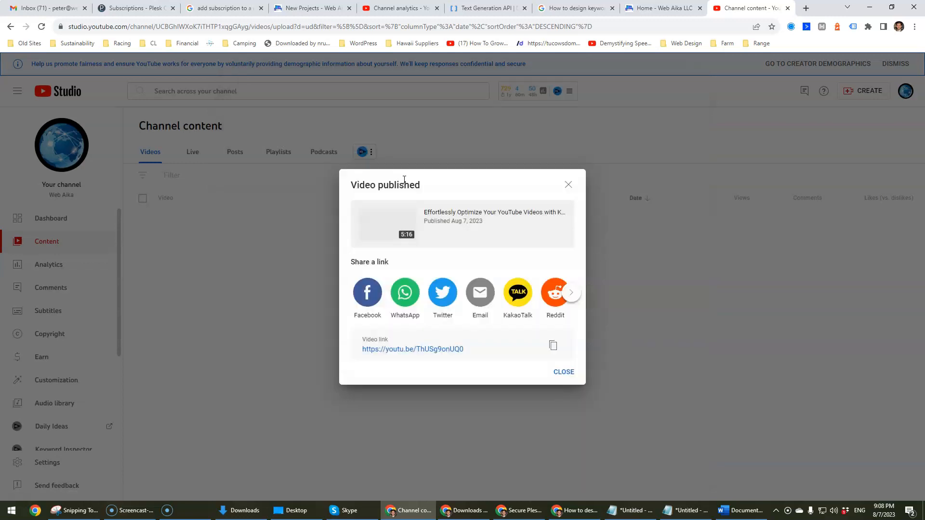
left_click(564, 372)
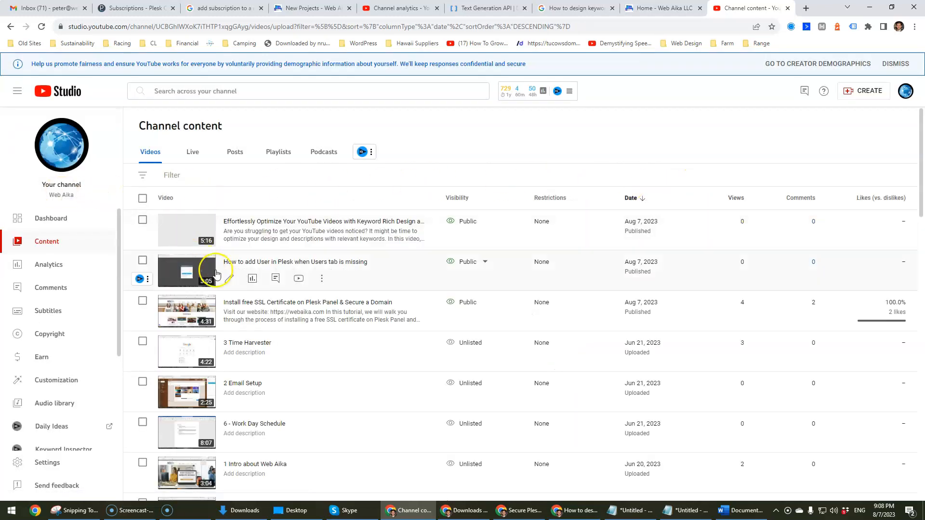
mouse_move(254, 282)
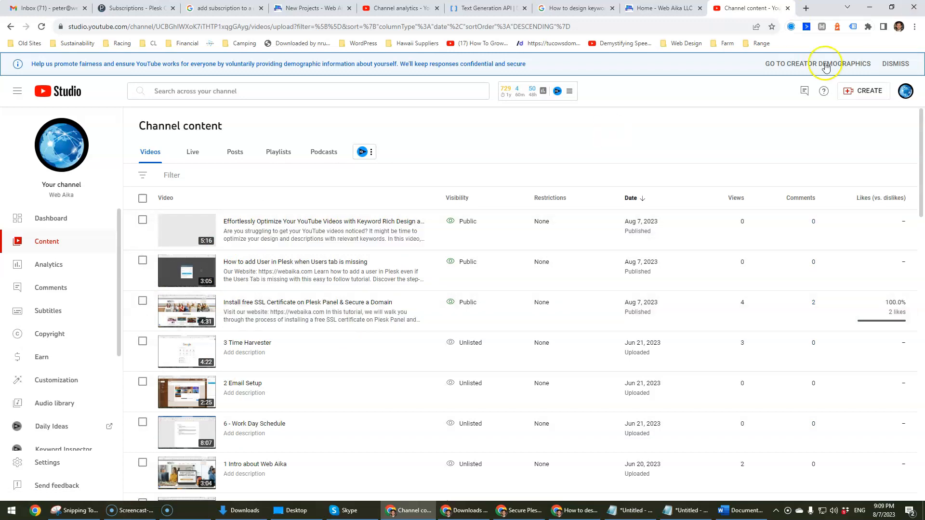
Switch the account to the You Can channel.
left_click(905, 91)
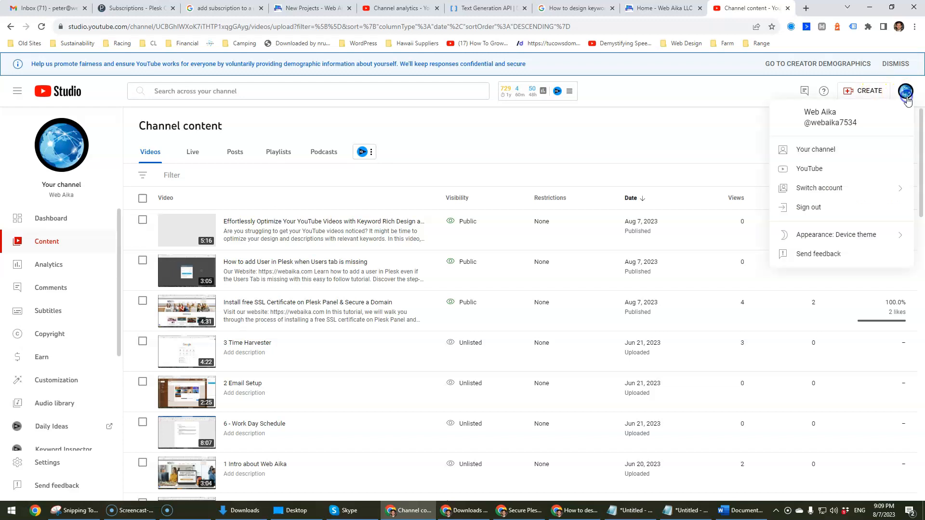
left_click(821, 189)
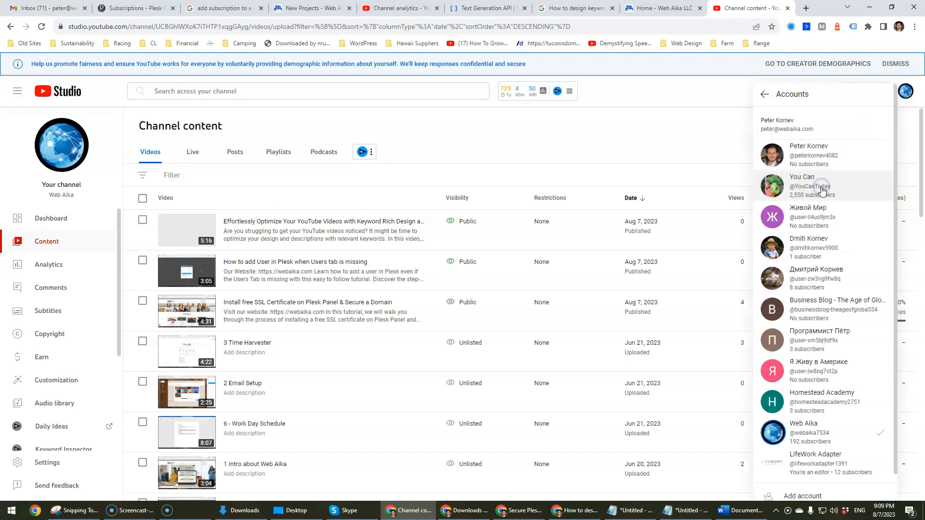
left_click(821, 182)
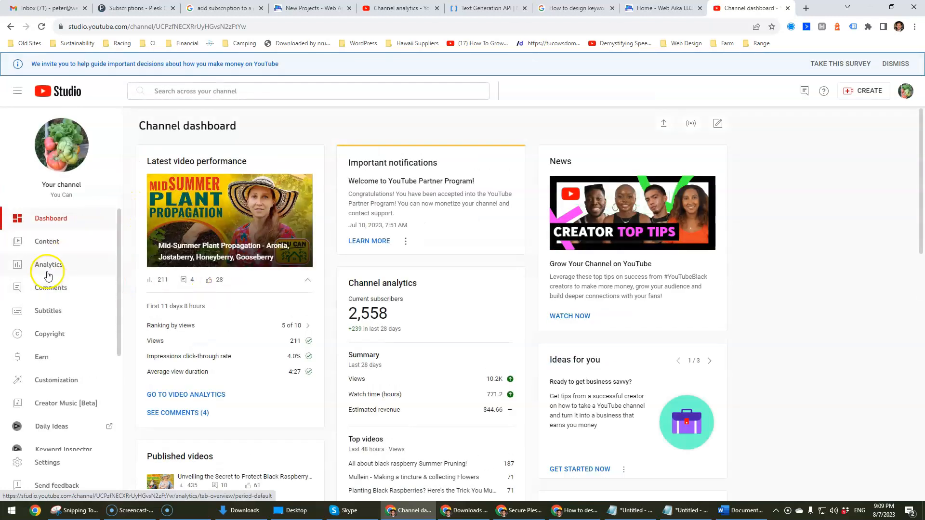
Open the You Can channel's content list and look through the custom thumbnails of its published videos.
left_click(46, 271)
left_click(54, 246)
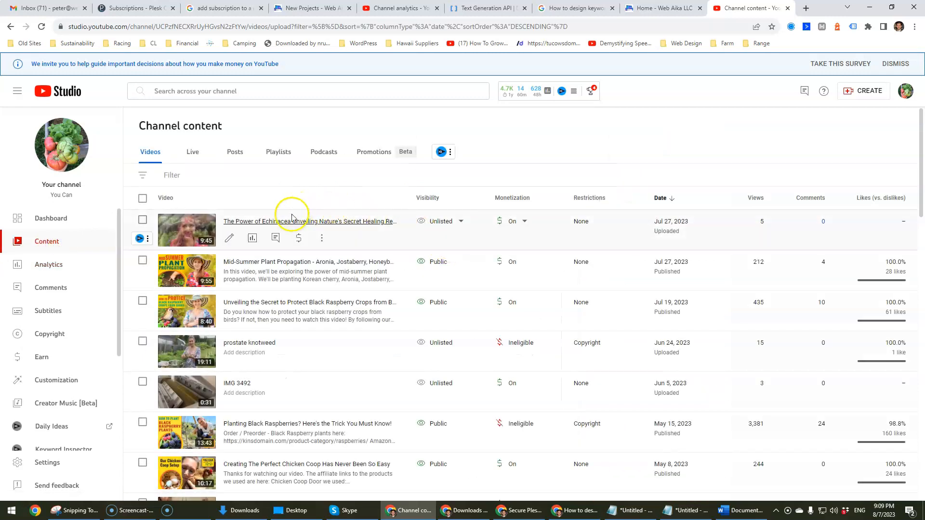
scroll(364, 255, "down", 1)
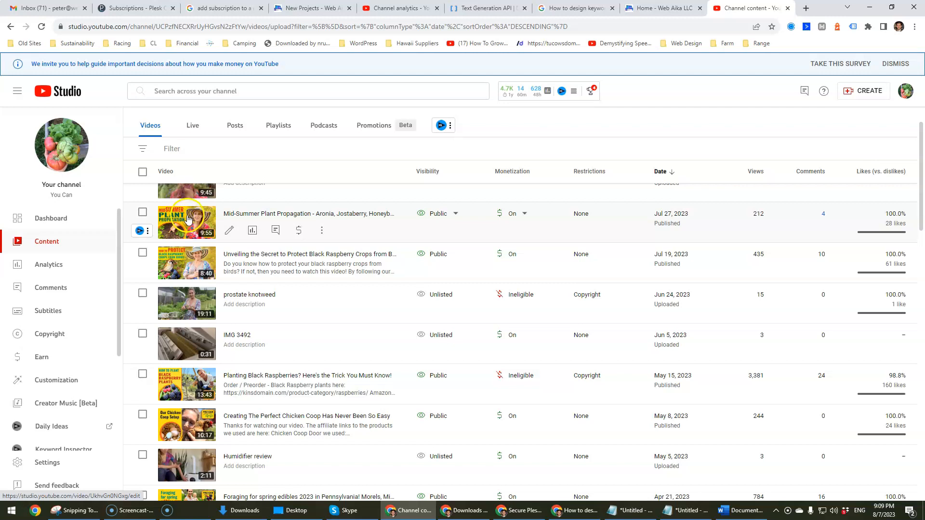
scroll(193, 260, "down", 2)
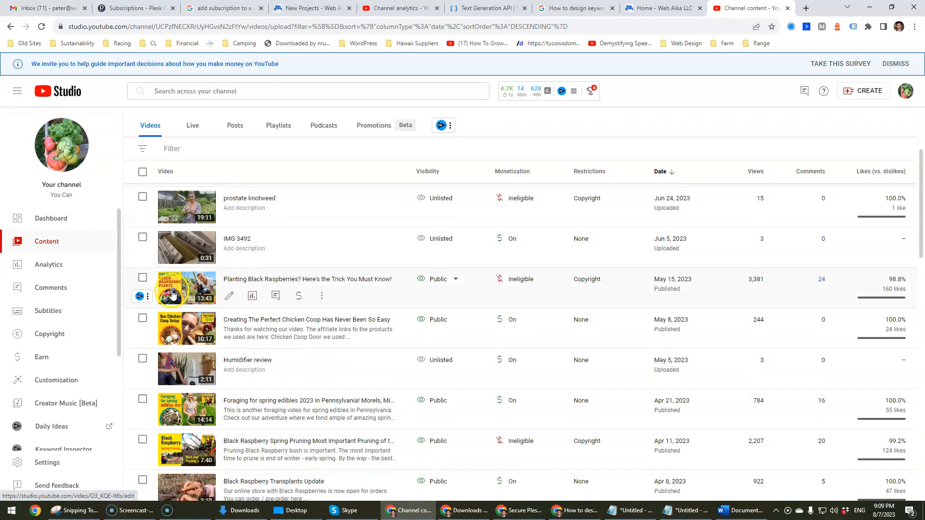
scroll(233, 311, "down", 2)
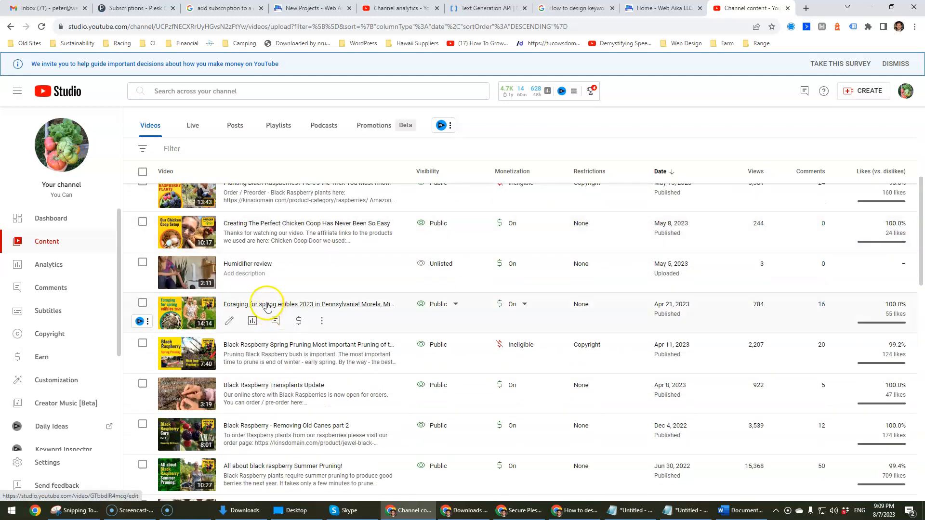
Switch to the Web Aika website and look over the home page's introduction and services section.
left_click(665, 8)
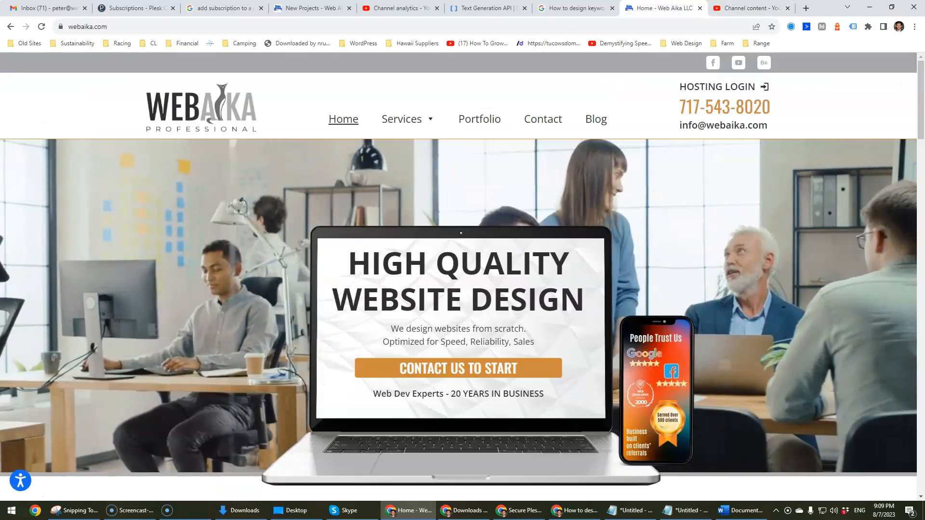
scroll(417, 131, "down", 4)
scroll(324, 166, "down", 4)
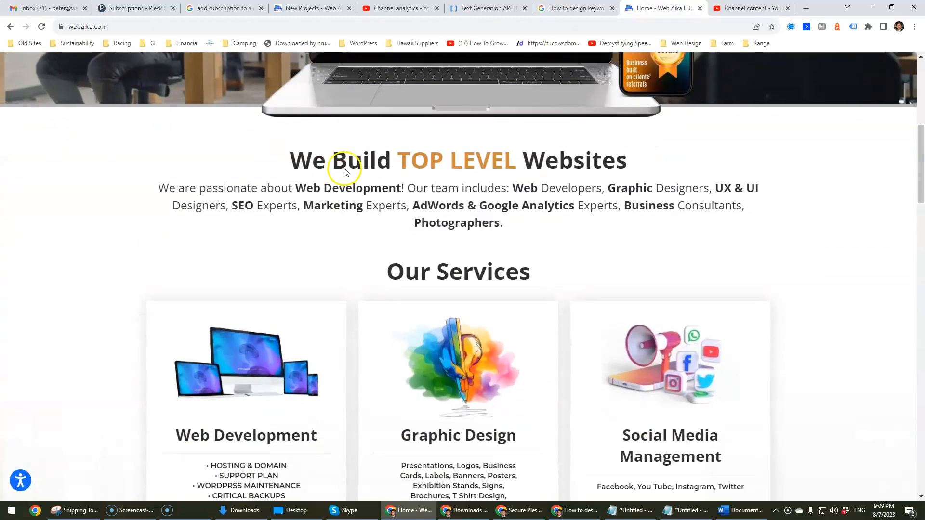
scroll(406, 180, "up", 8)
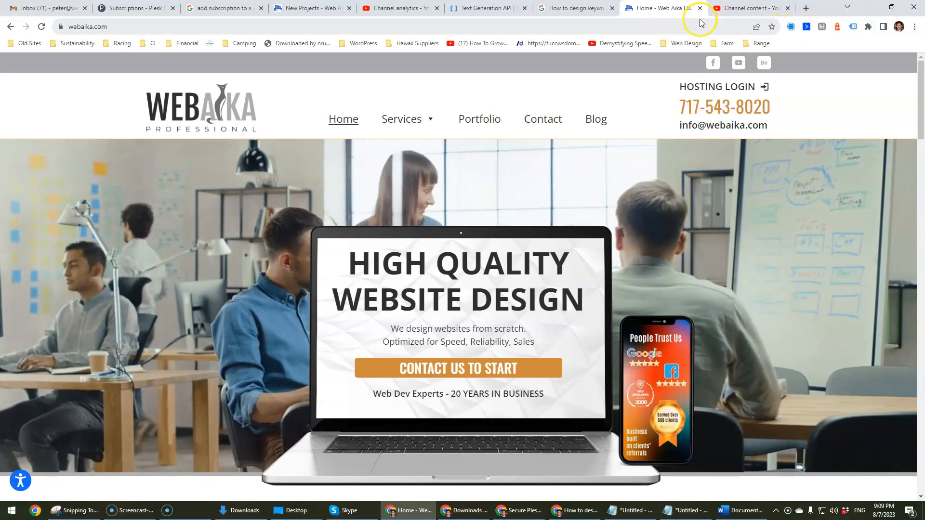